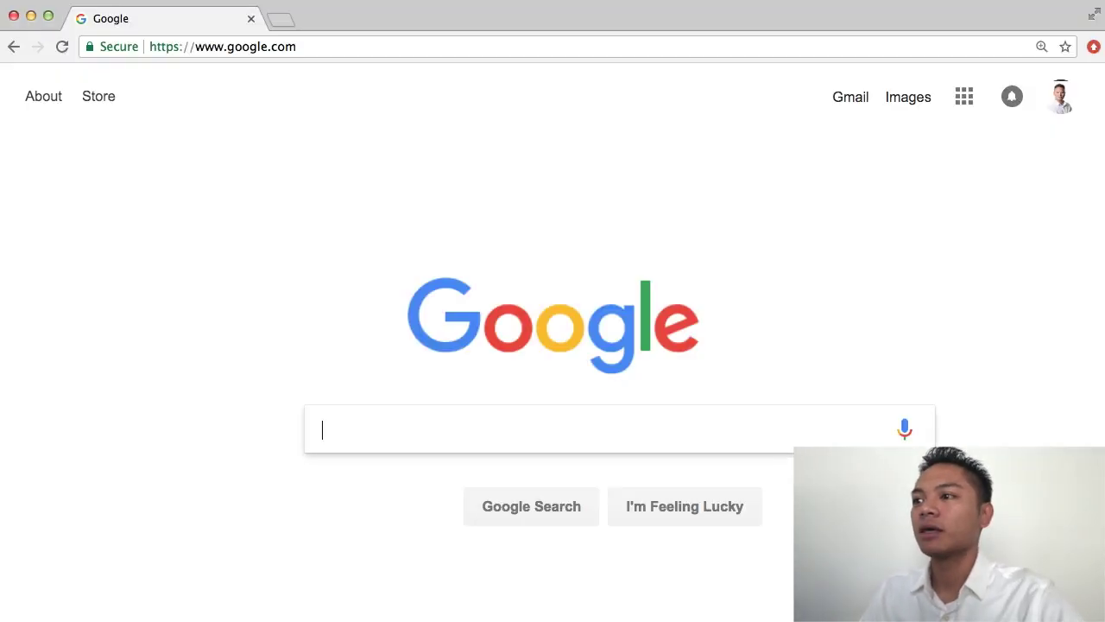
Load the Ethereum Project home page at ethereum.org in the current tab.
click(373, 44)
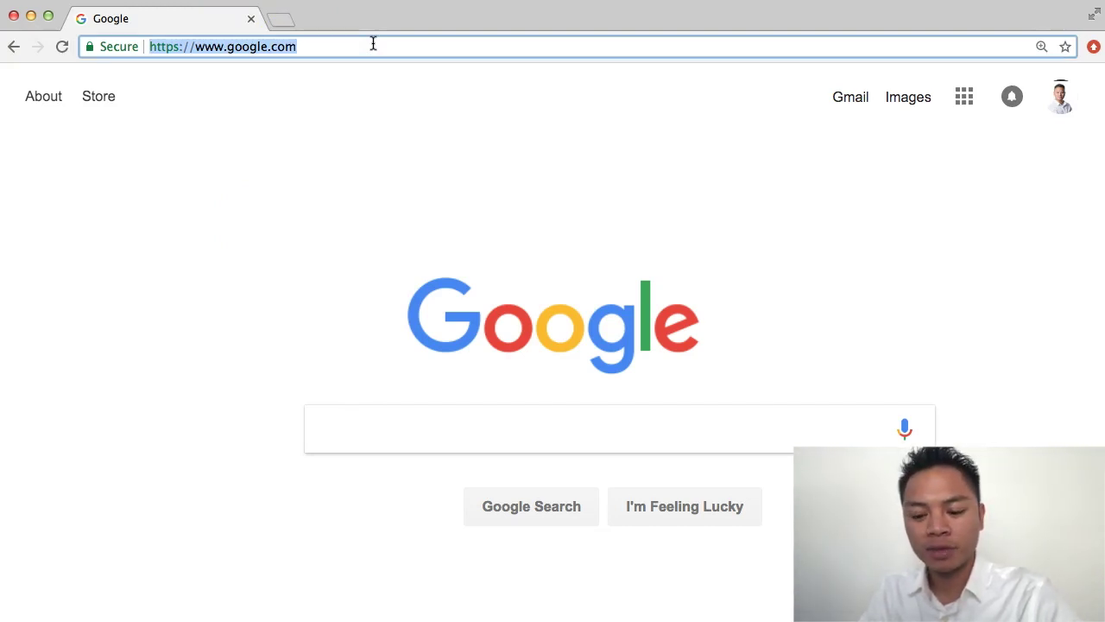
text(ethere)
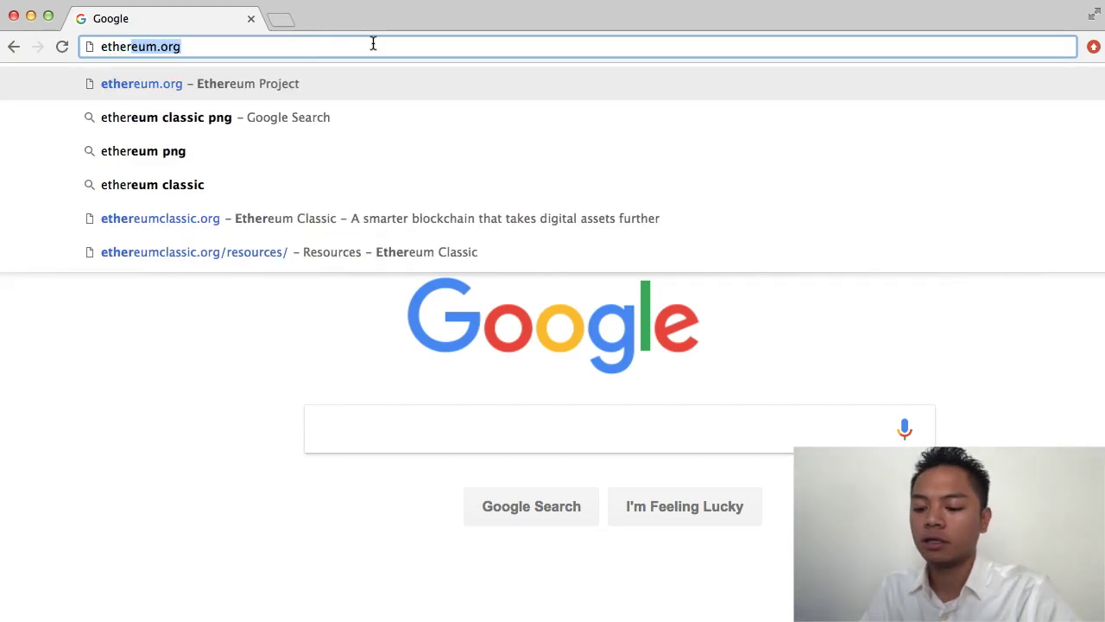
text(um.org)
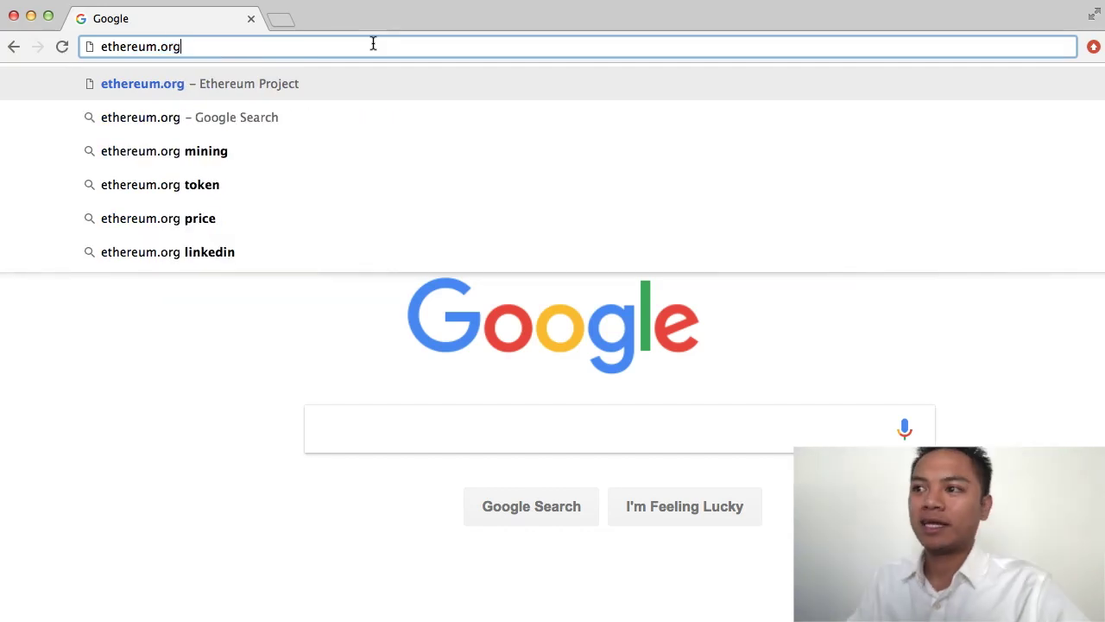
key(Return)
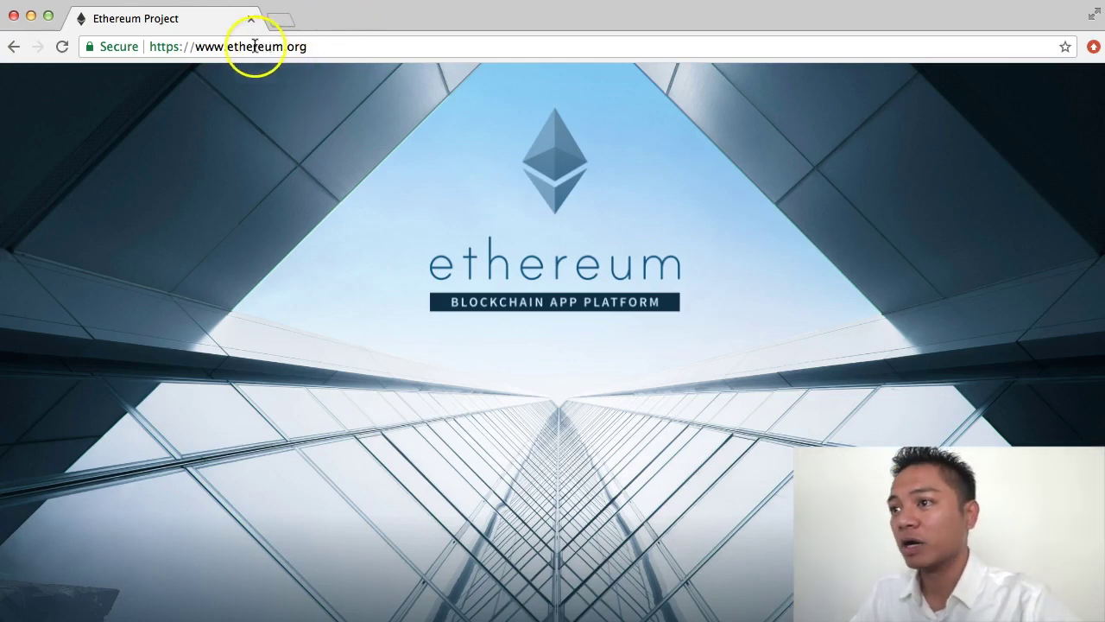
double_click(162, 47)
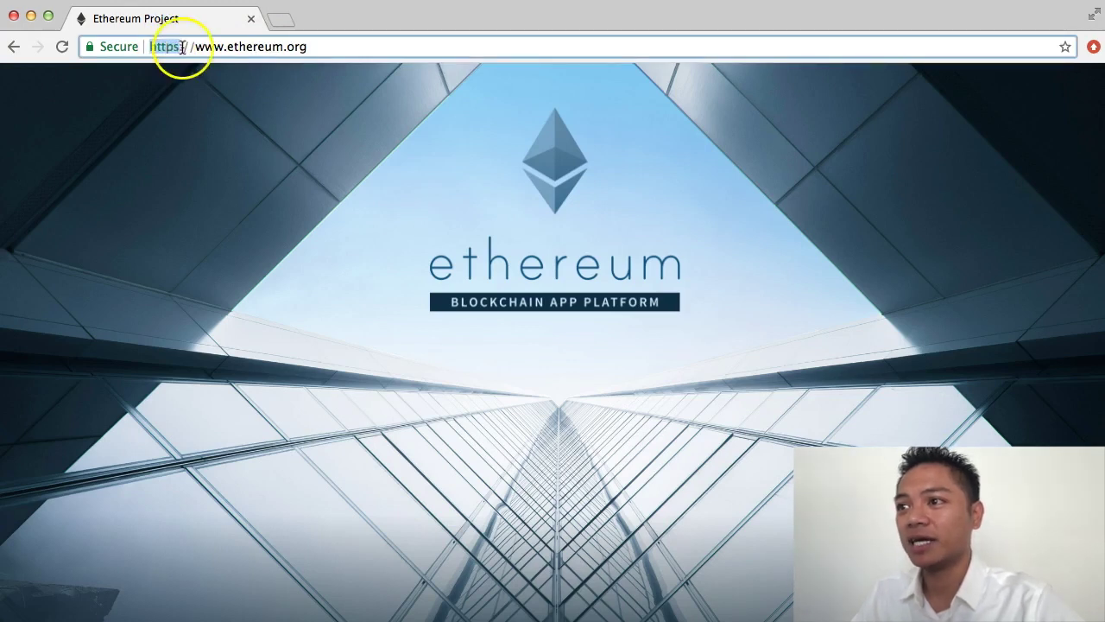
drag(316, 47, 141, 45)
drag(253, 46, 147, 44)
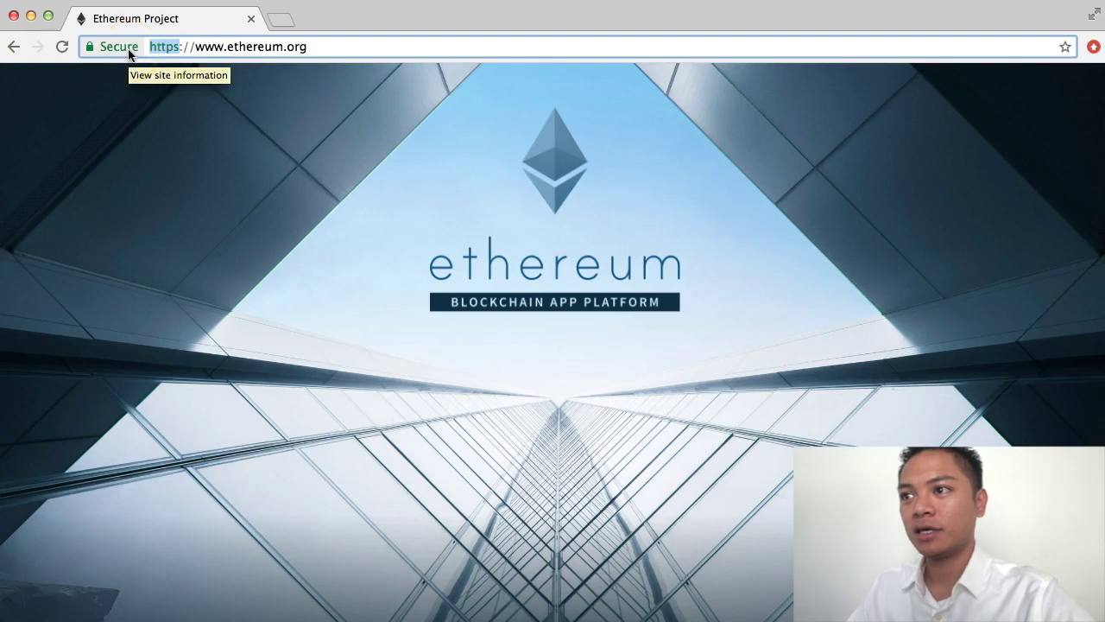
click(125, 52)
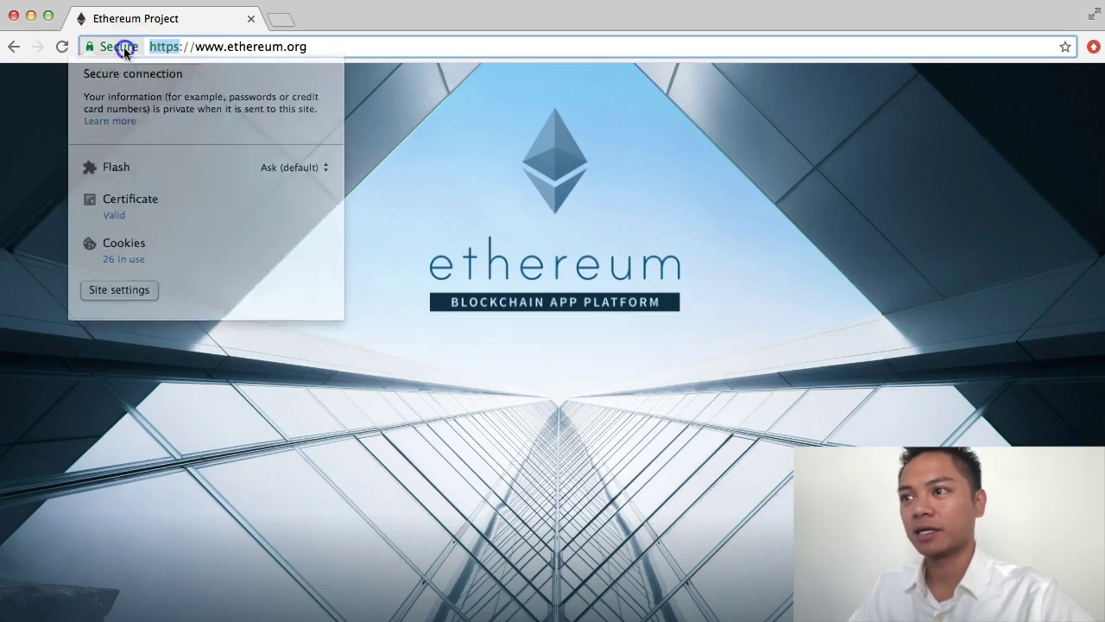
drag(85, 77, 181, 77)
click(321, 19)
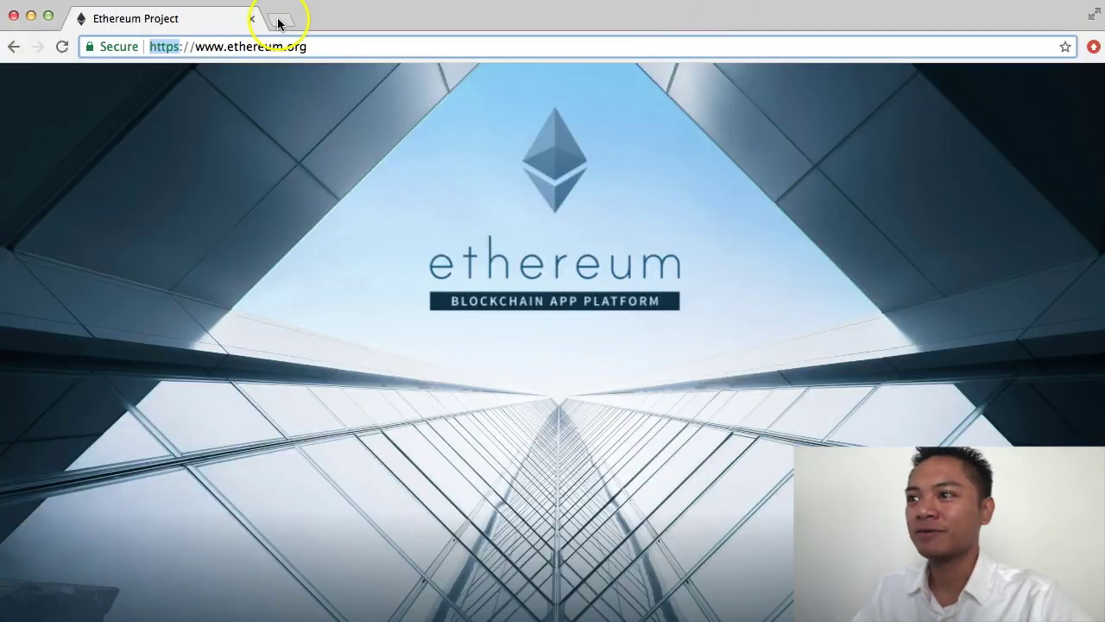
In a new tab, go to coinmarketcap.com and open Ethereum's coin page.
click(282, 23)
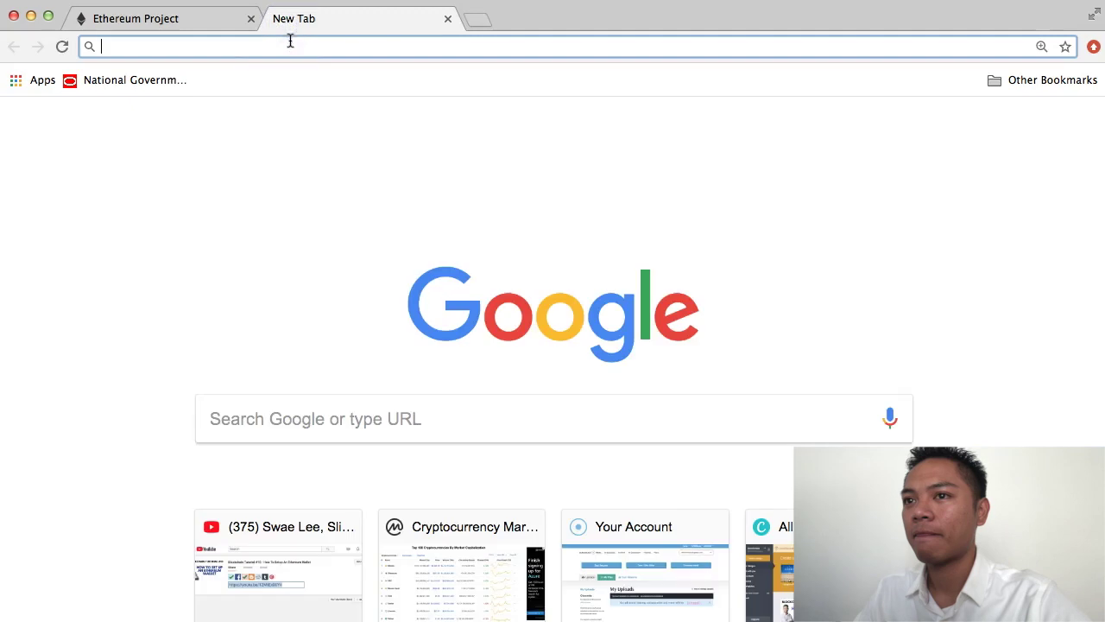
text(coinmarketcap.com)
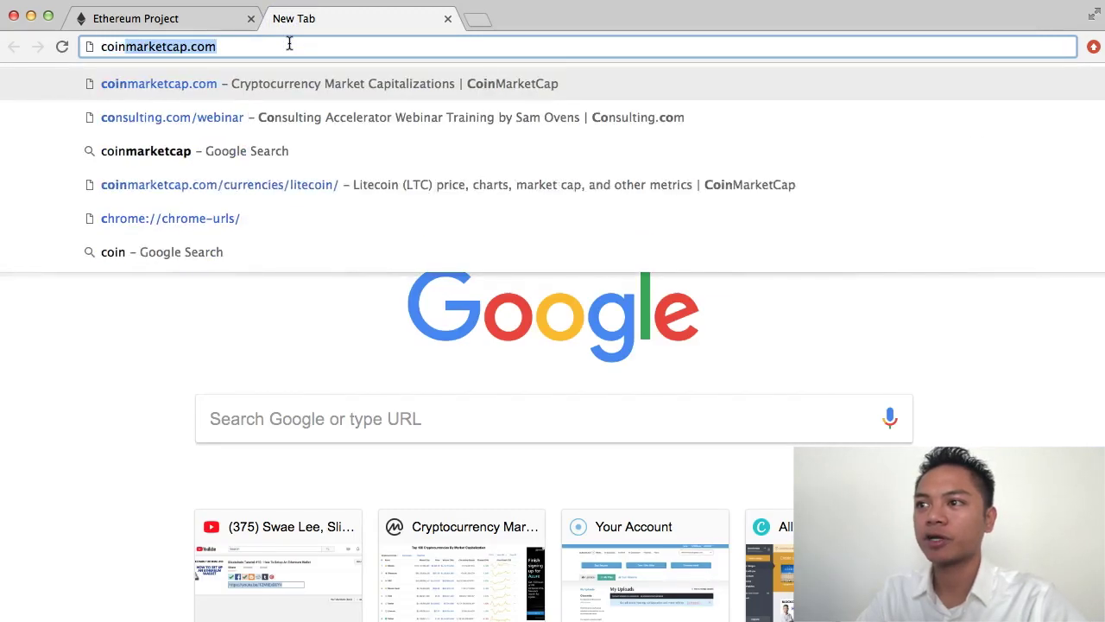
key(Return)
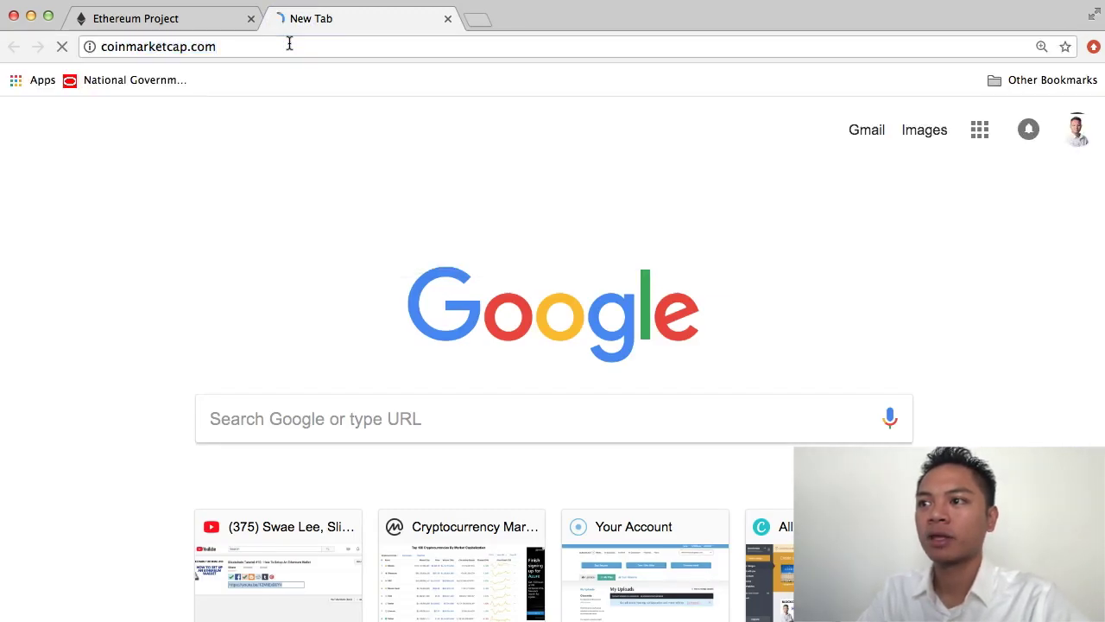
scroll(334, 262, down, 6)
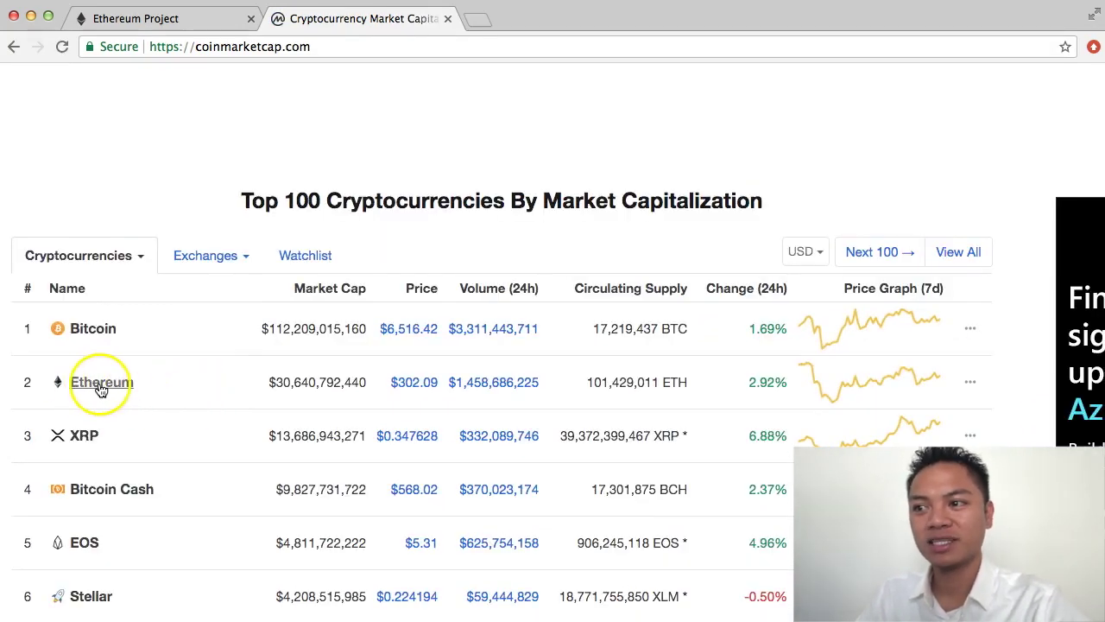
click(103, 386)
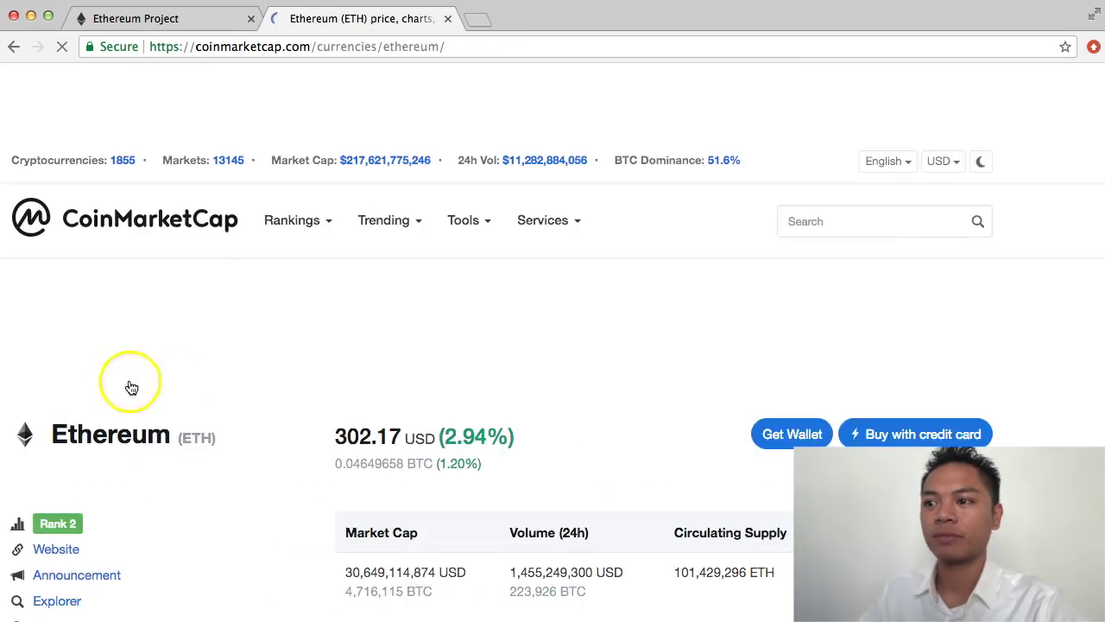
Open Ethereum's official website link from its CoinMarketCap listing in a third tab.
scroll(254, 385, down, 3)
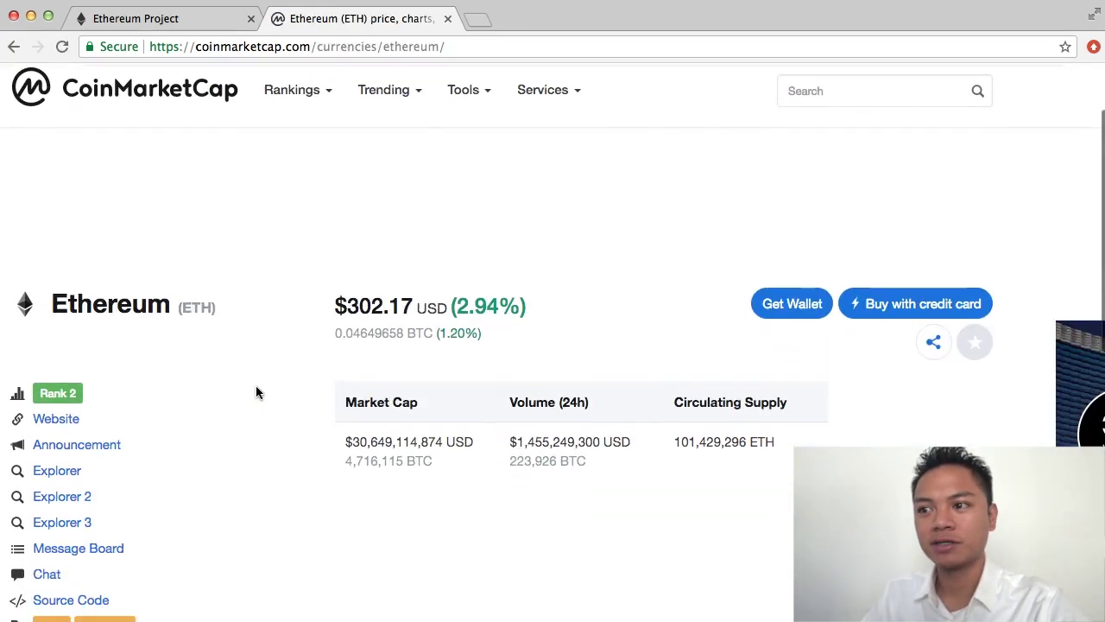
click(51, 422)
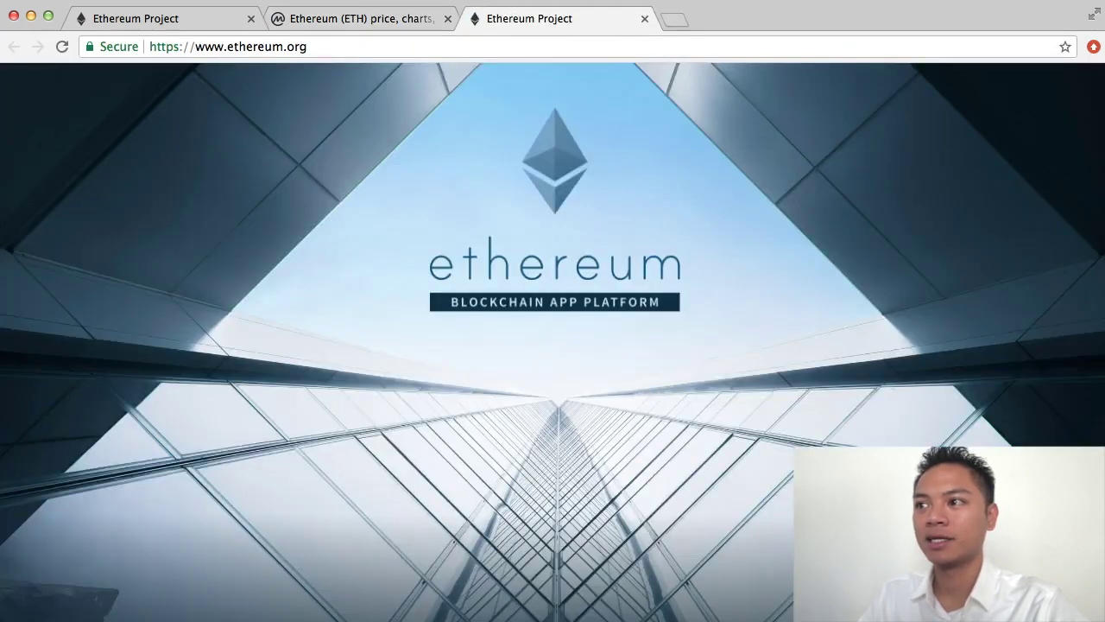
click(135, 18)
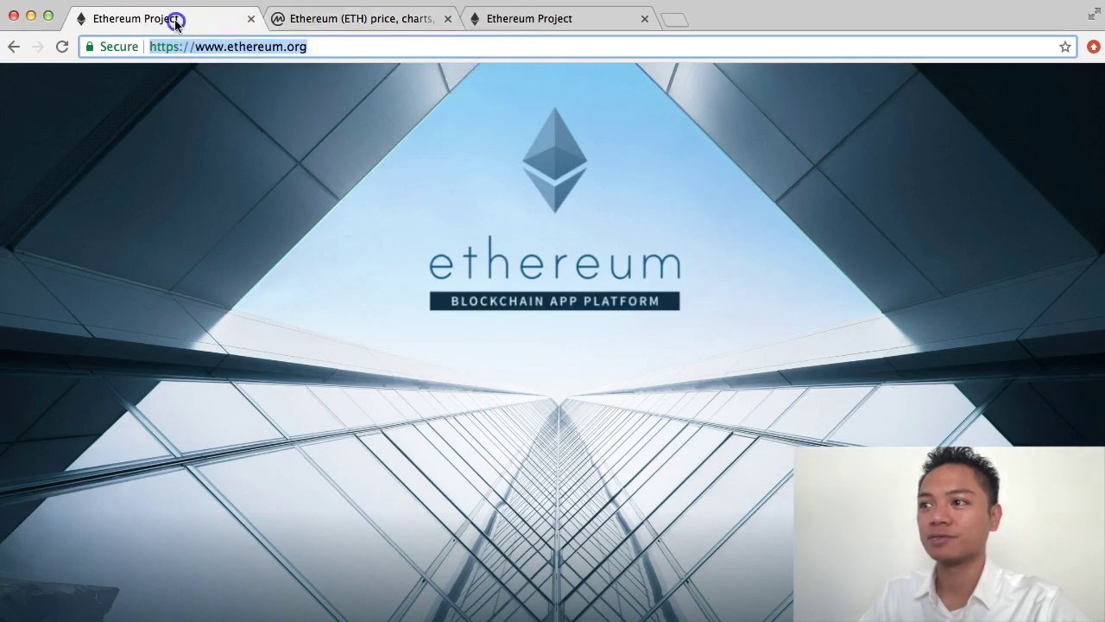
click(544, 19)
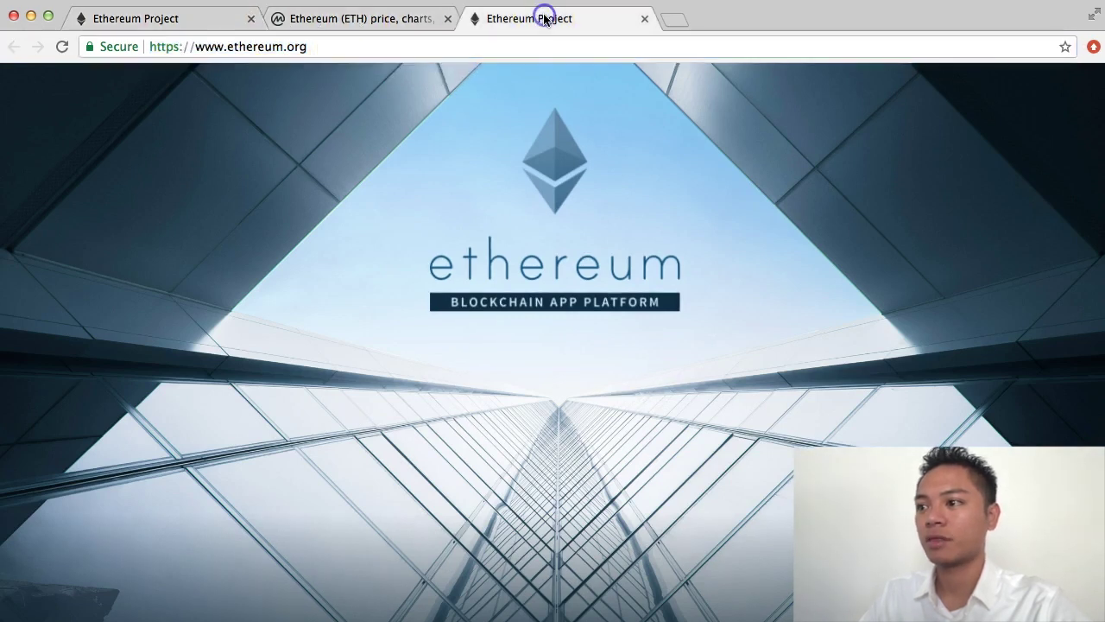
click(392, 20)
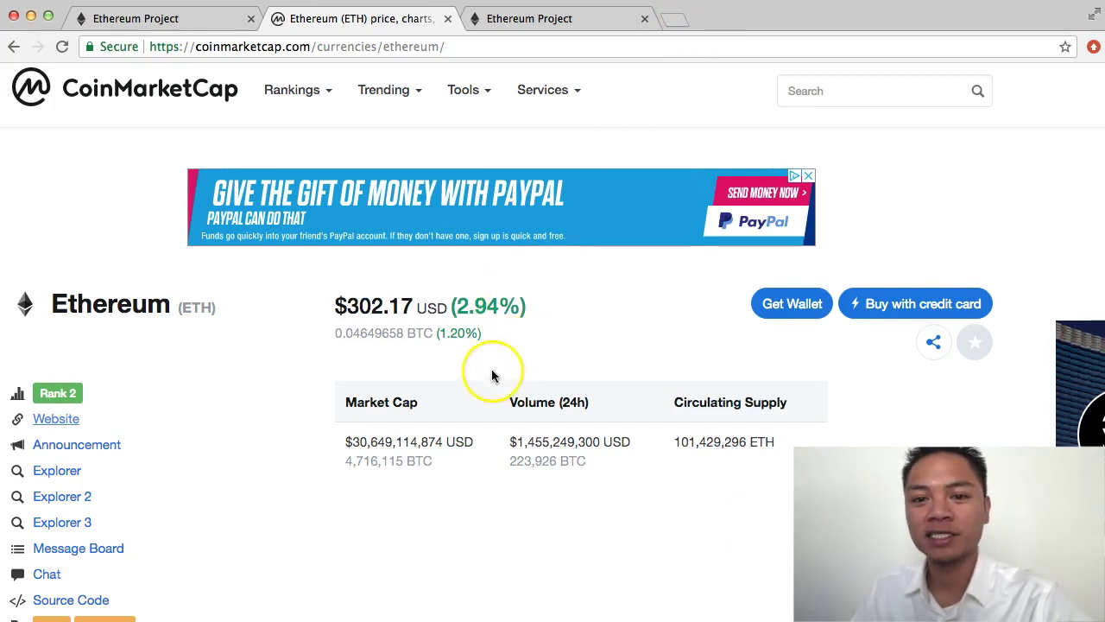
scroll(565, 342, down, 2)
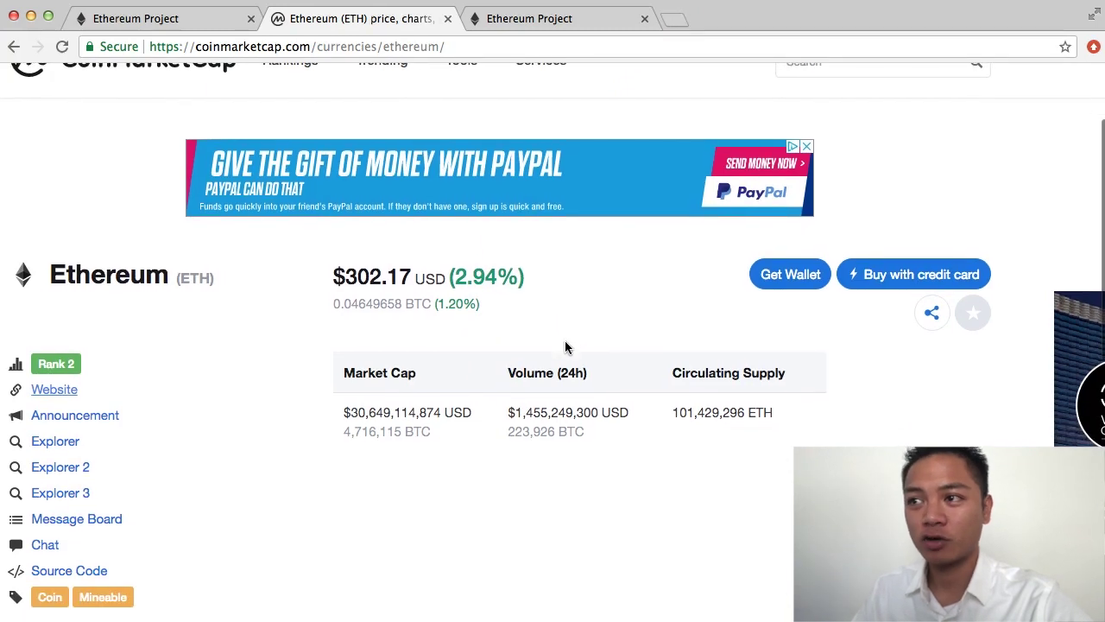
scroll(565, 346, down, 5)
click(262, 516)
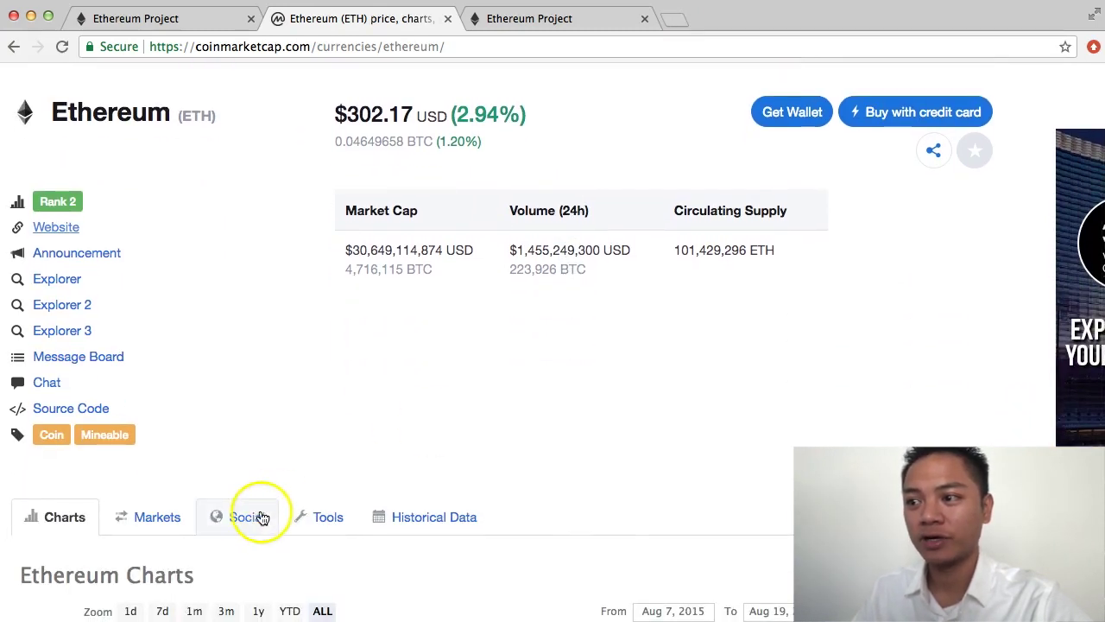
scroll(244, 520, down, 1)
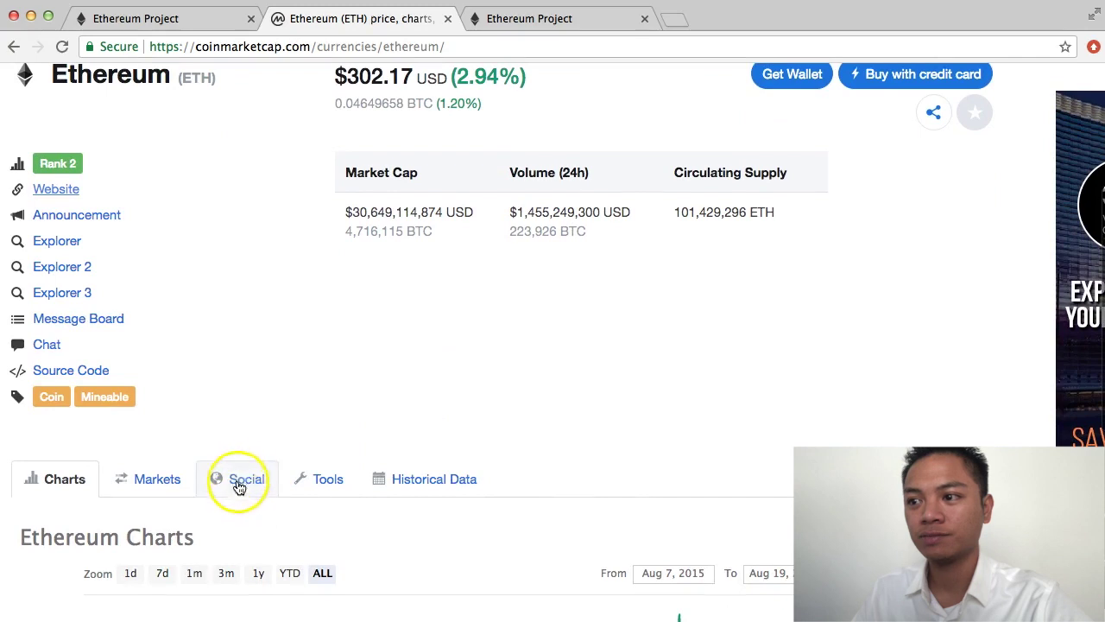
click(239, 486)
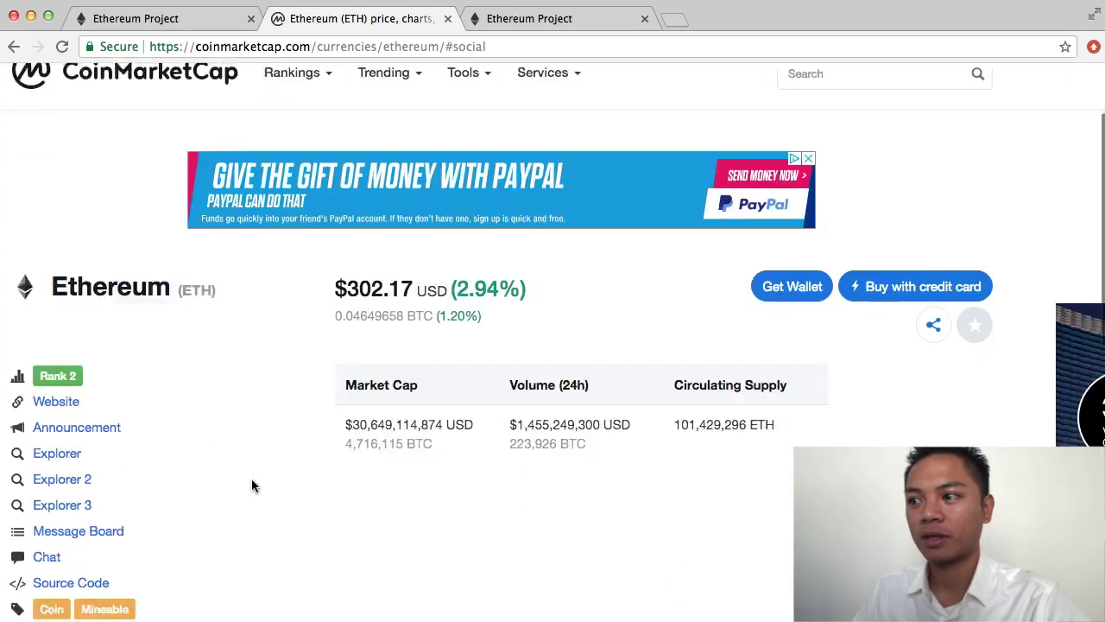
scroll(253, 485, down, 2)
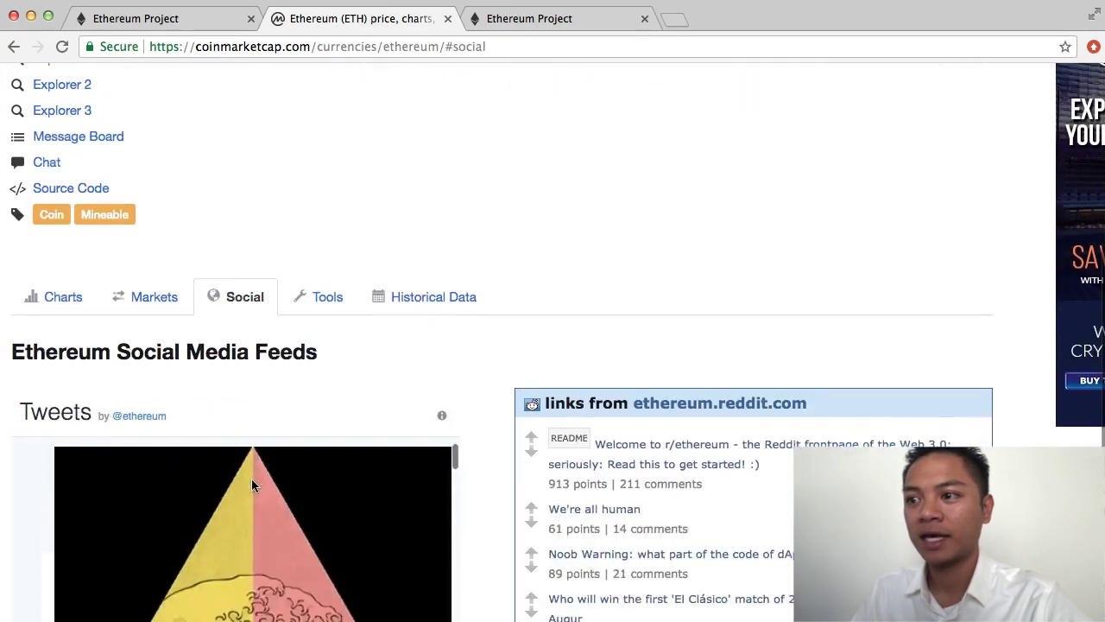
scroll(252, 485, up, 1)
scroll(485, 437, up, 1)
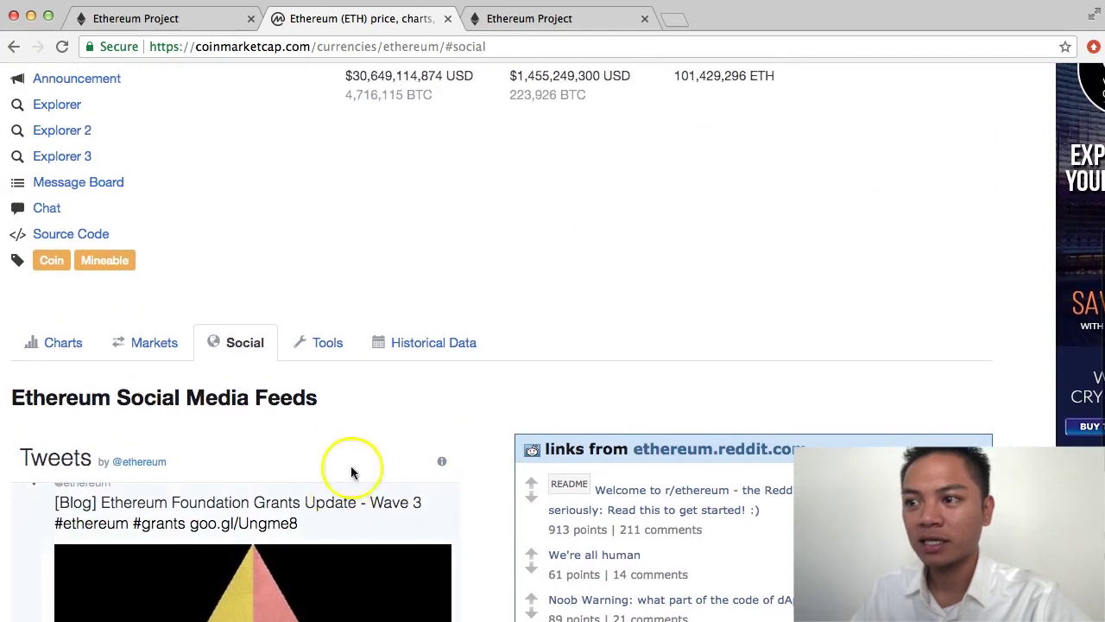
scroll(311, 544, up, 1)
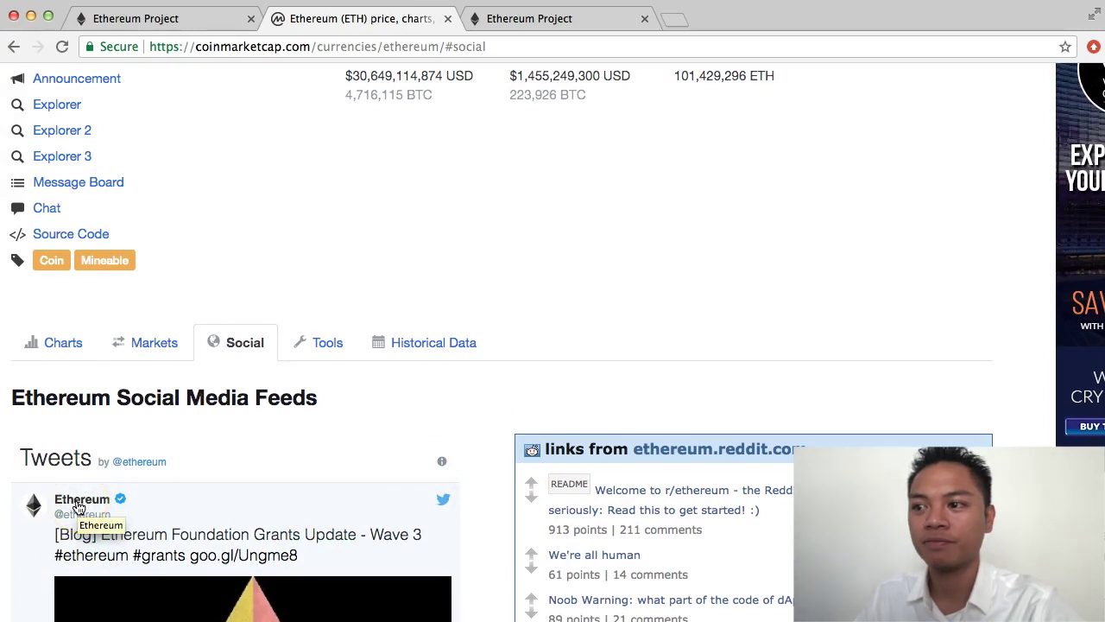
click(78, 505)
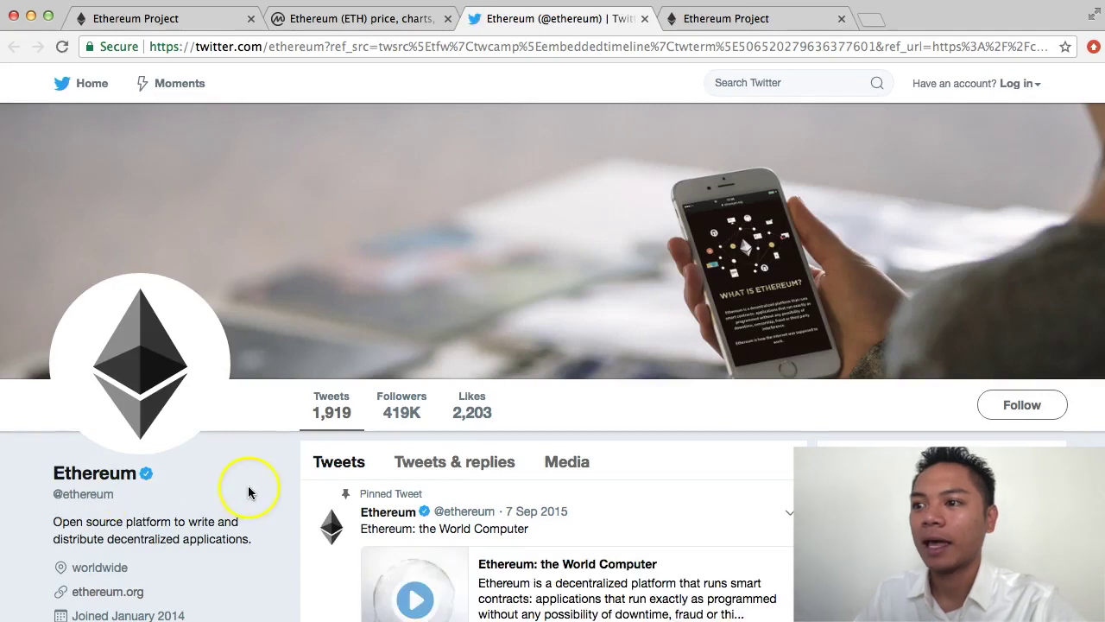
scroll(252, 480, down, 1)
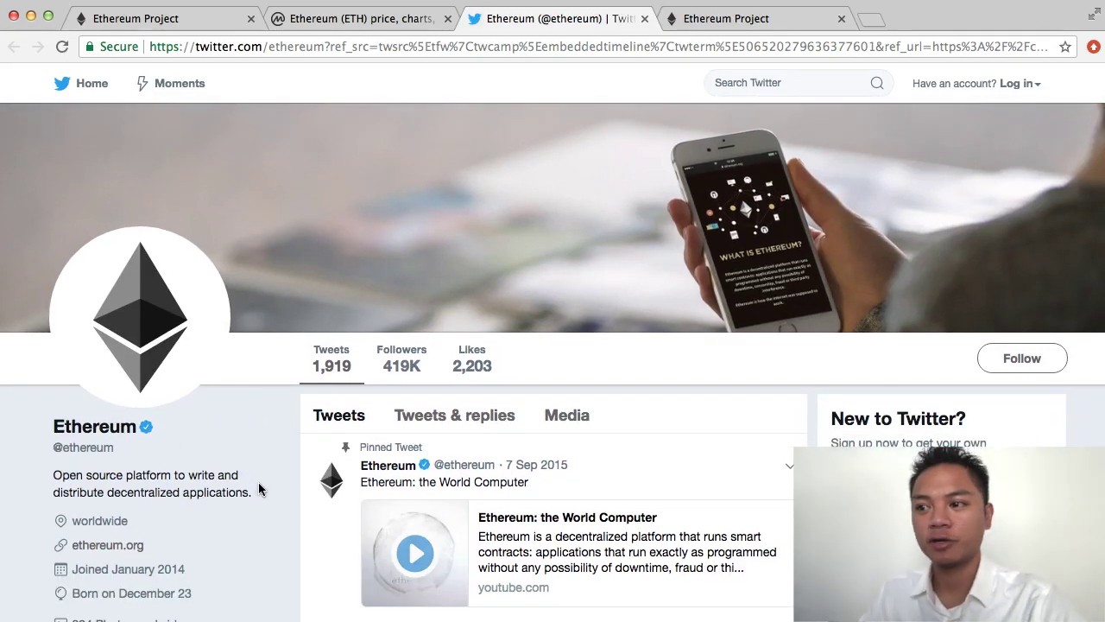
scroll(258, 489, down, 1)
scroll(258, 488, down, 1)
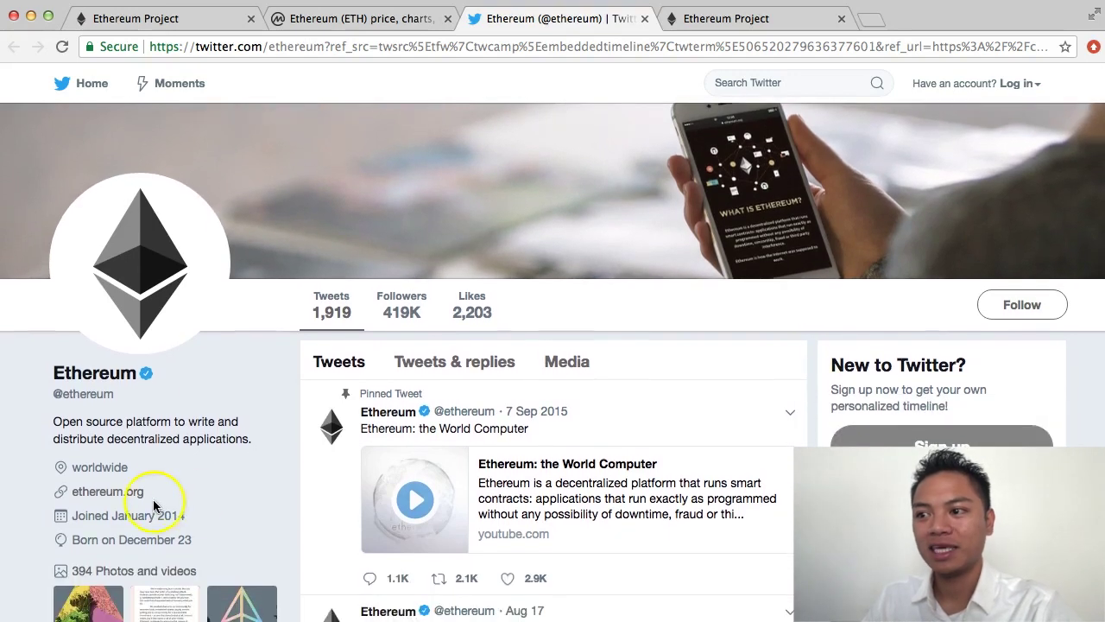
Open the ethereum.org link from the profile in a new tab, then return to Twitter.
click(108, 491)
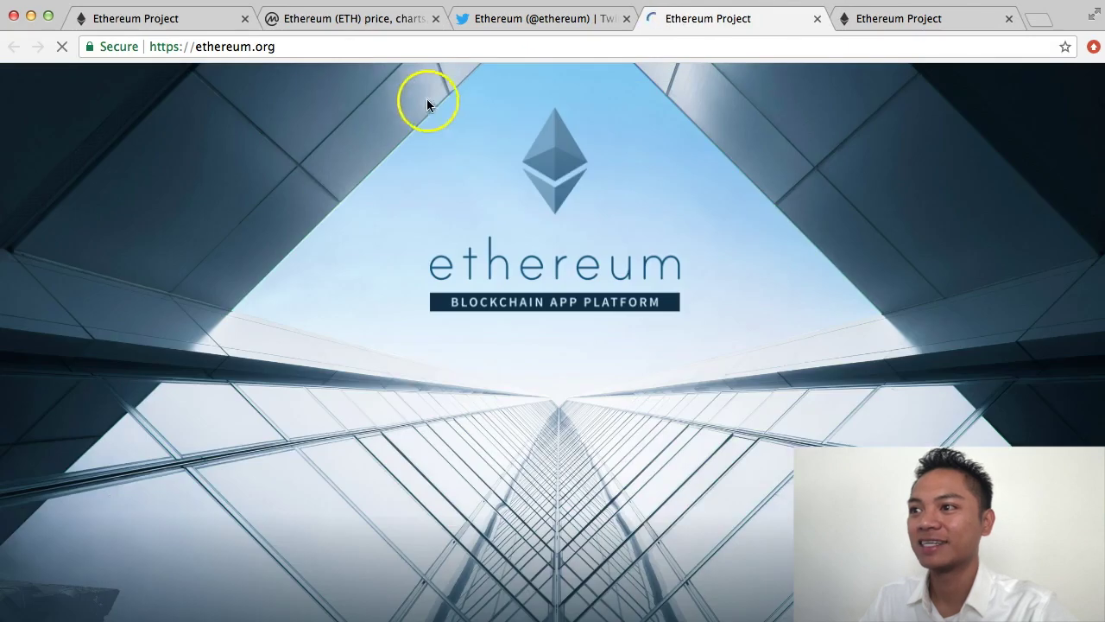
click(344, 47)
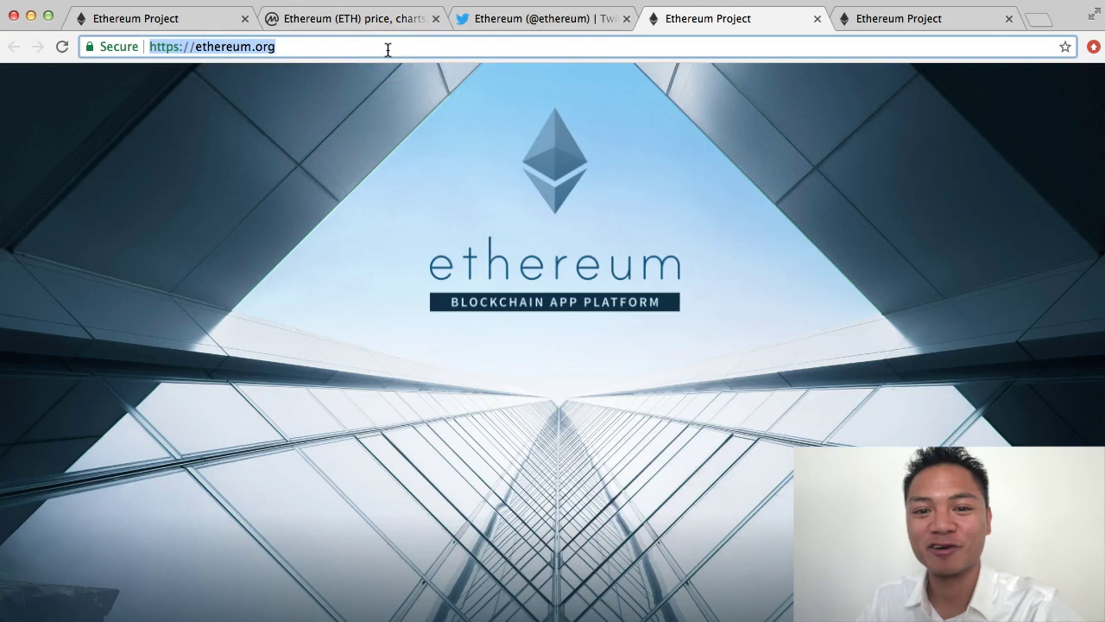
click(561, 19)
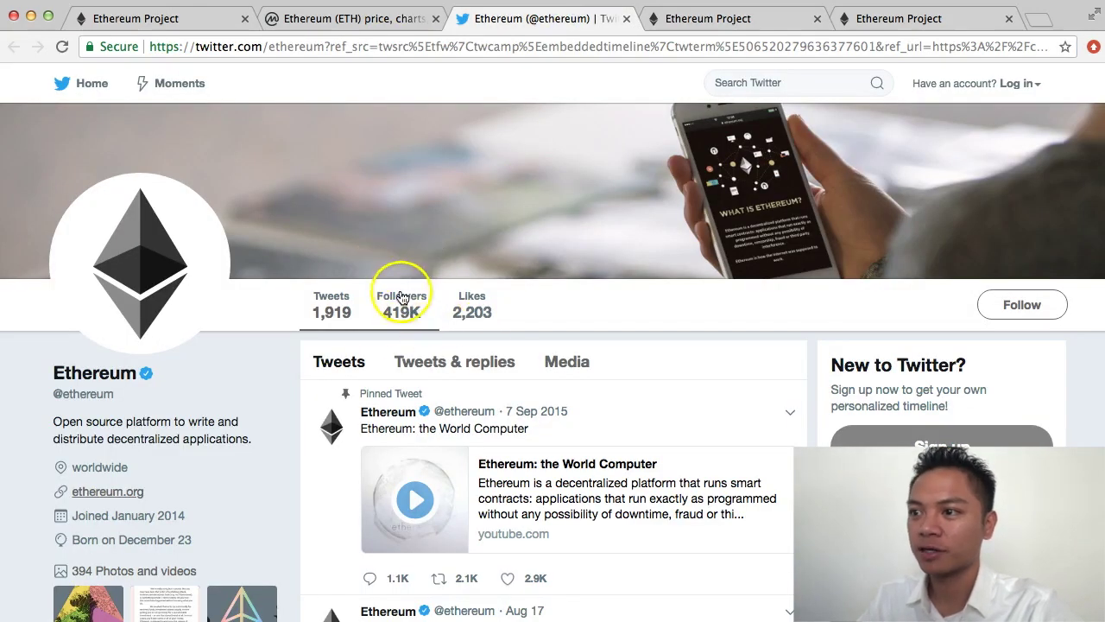
mouse_move(401, 304)
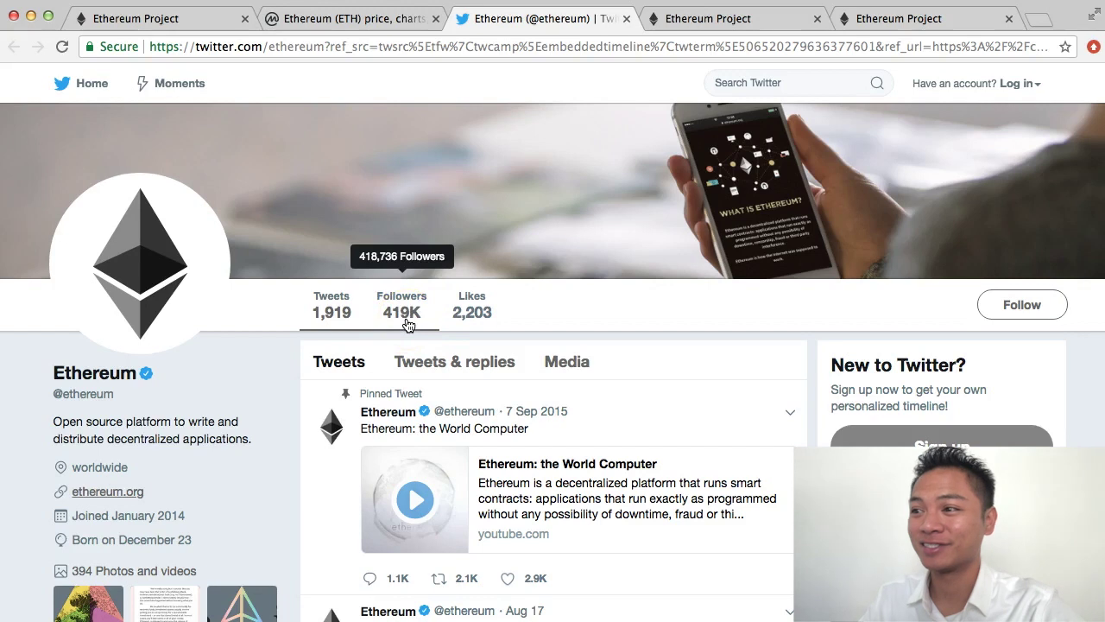
Close the Twitter, two extra Ethereum Project, and CoinMarketCap tabs.
click(626, 19)
click(626, 19)
click(626, 19)
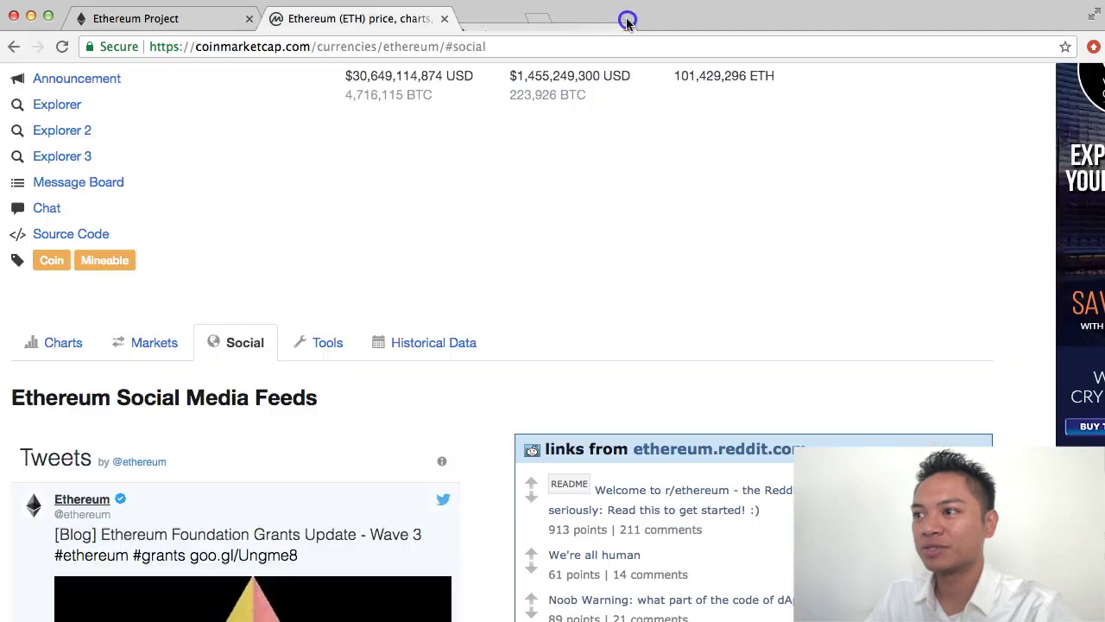
click(447, 19)
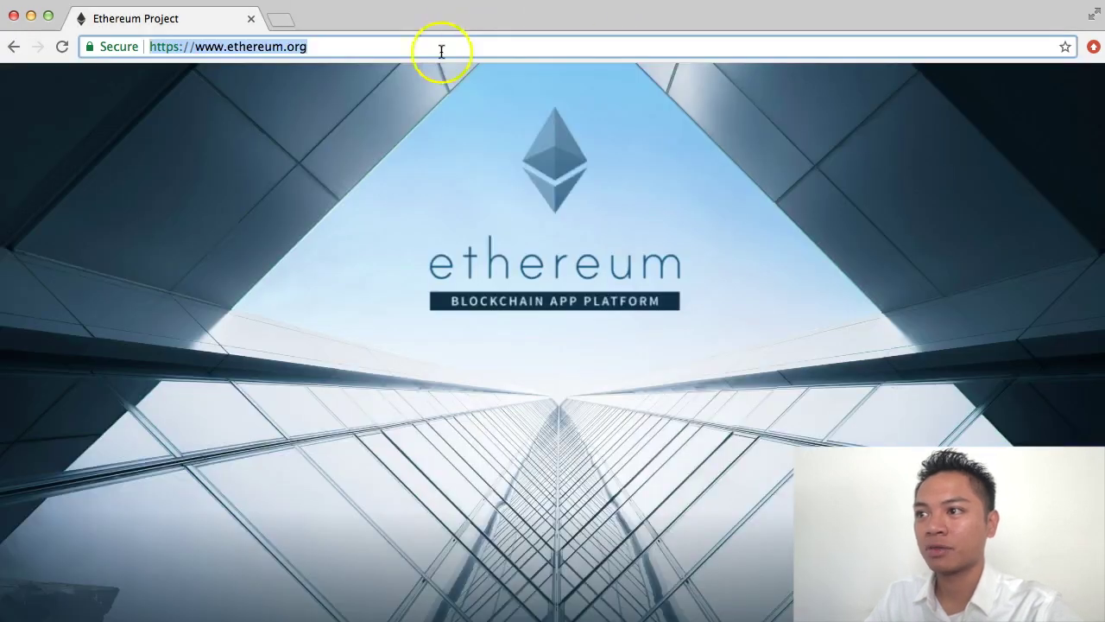
Scroll ethereum.org down to the 'Smart money, smart wallet' Ethereum Wallet section.
click(343, 43)
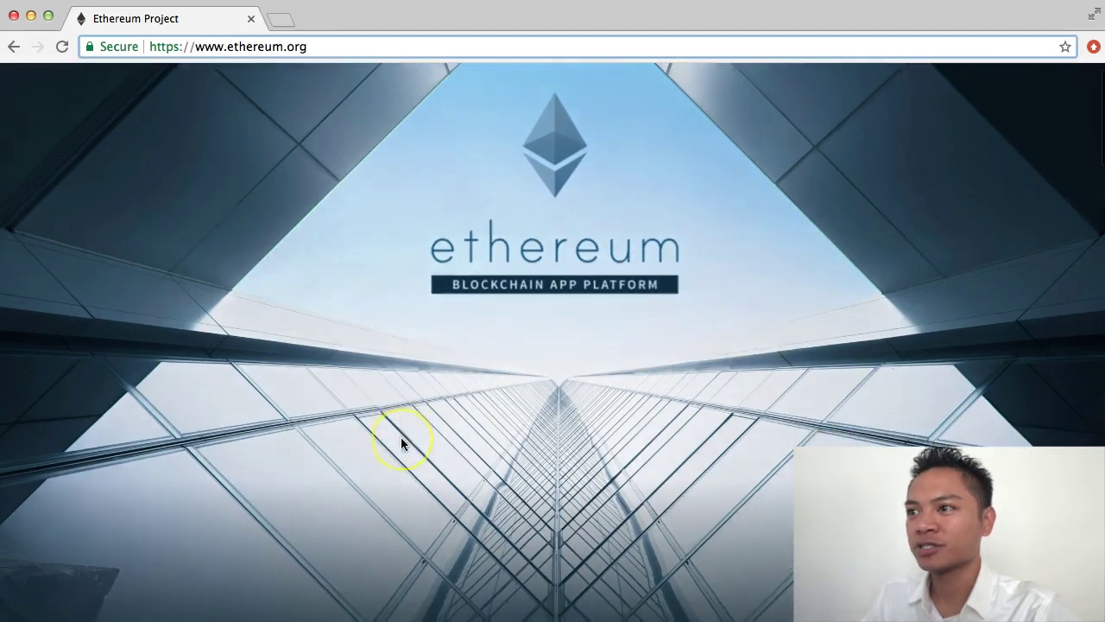
scroll(400, 442, down, 3)
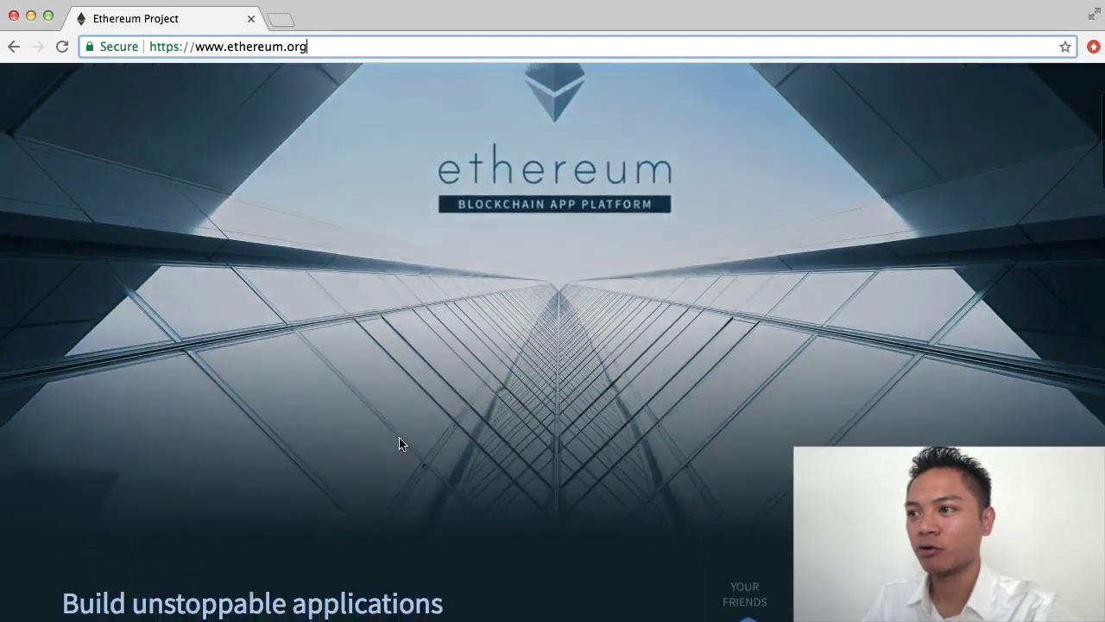
scroll(399, 444, down, 5)
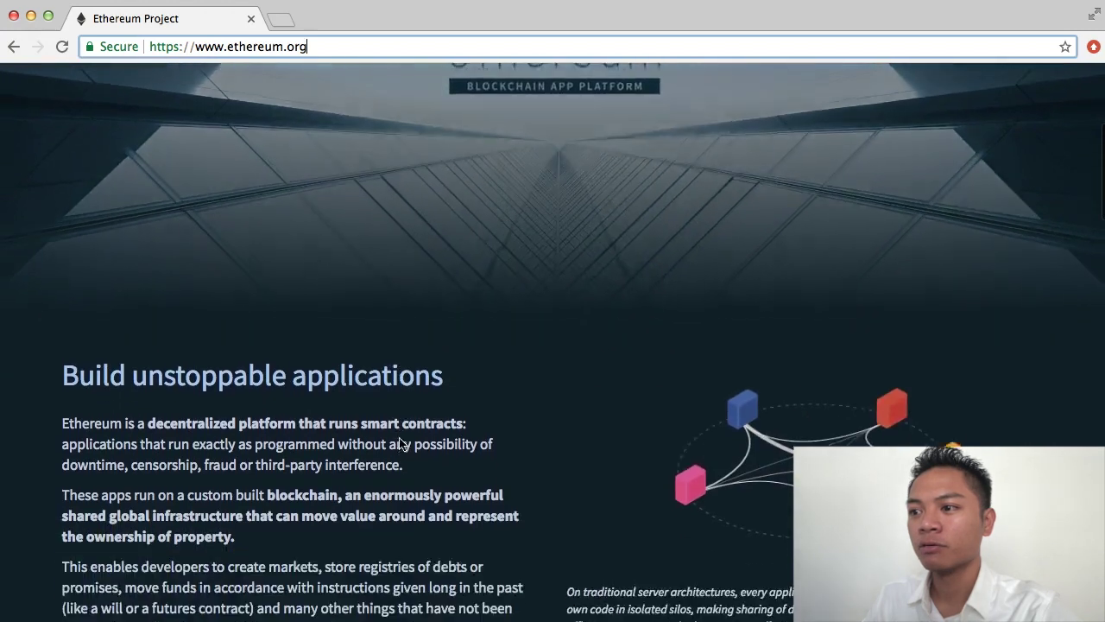
scroll(400, 443, down, 1)
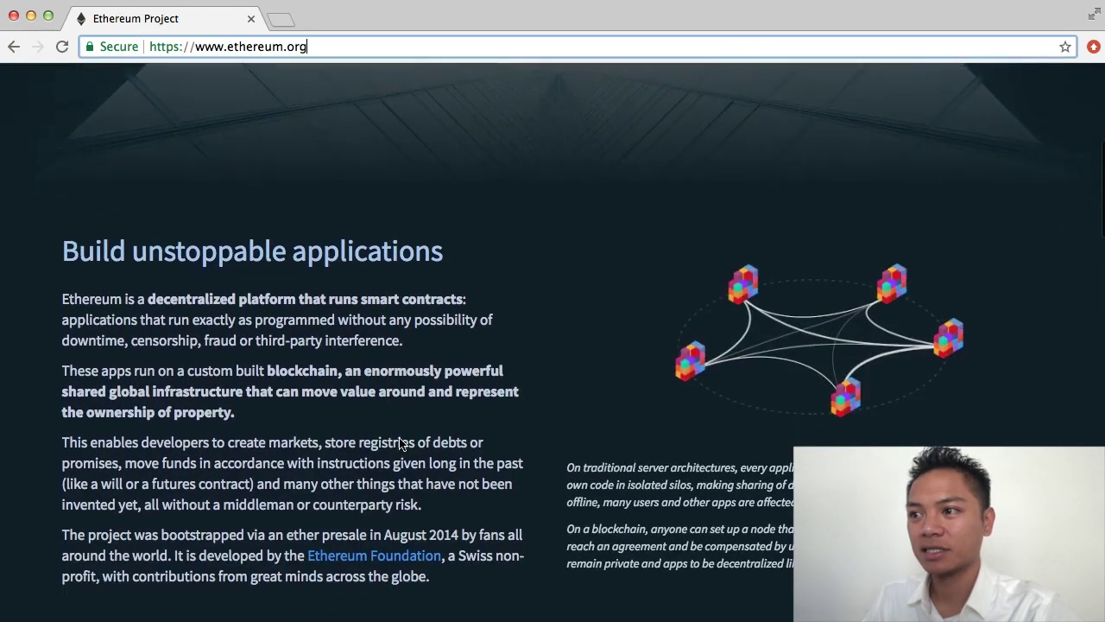
scroll(400, 444, down, 5)
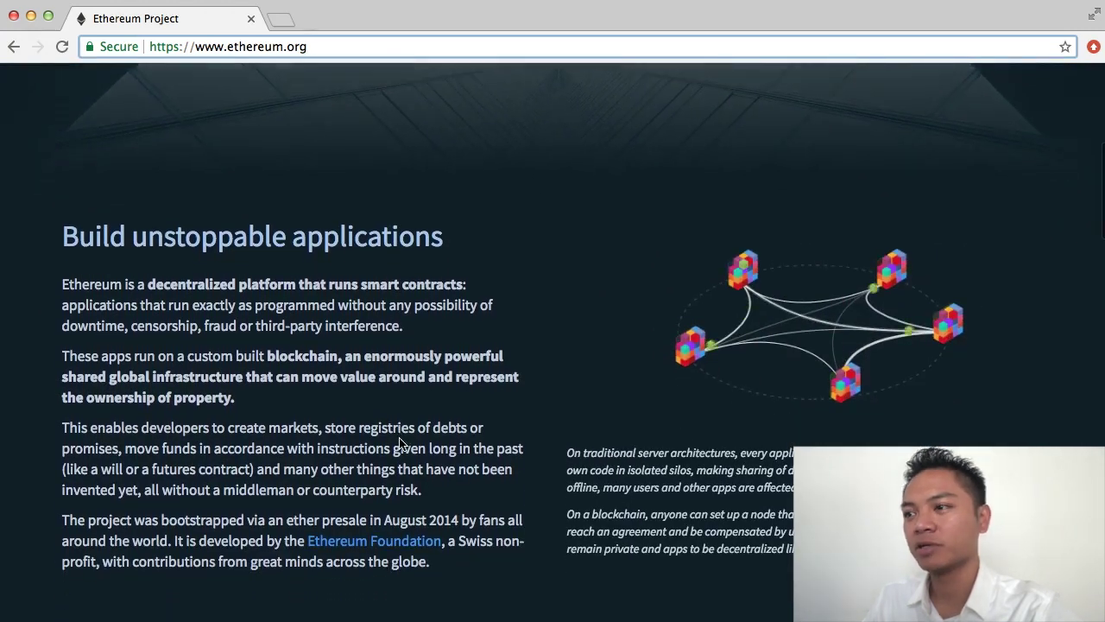
scroll(399, 444, down, 5)
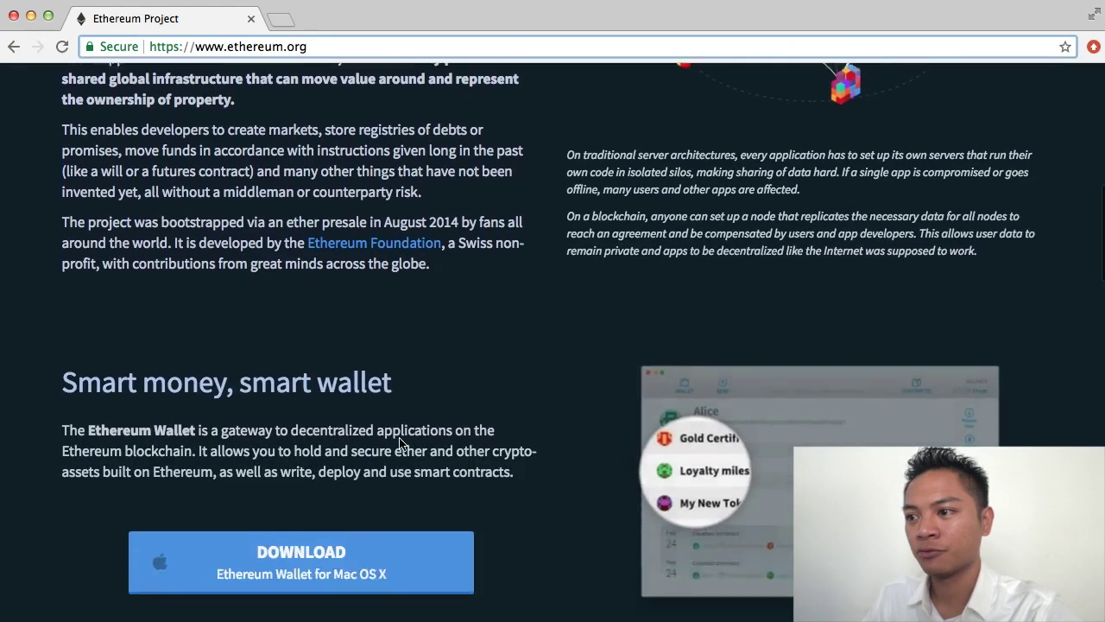
scroll(400, 444, down, 1)
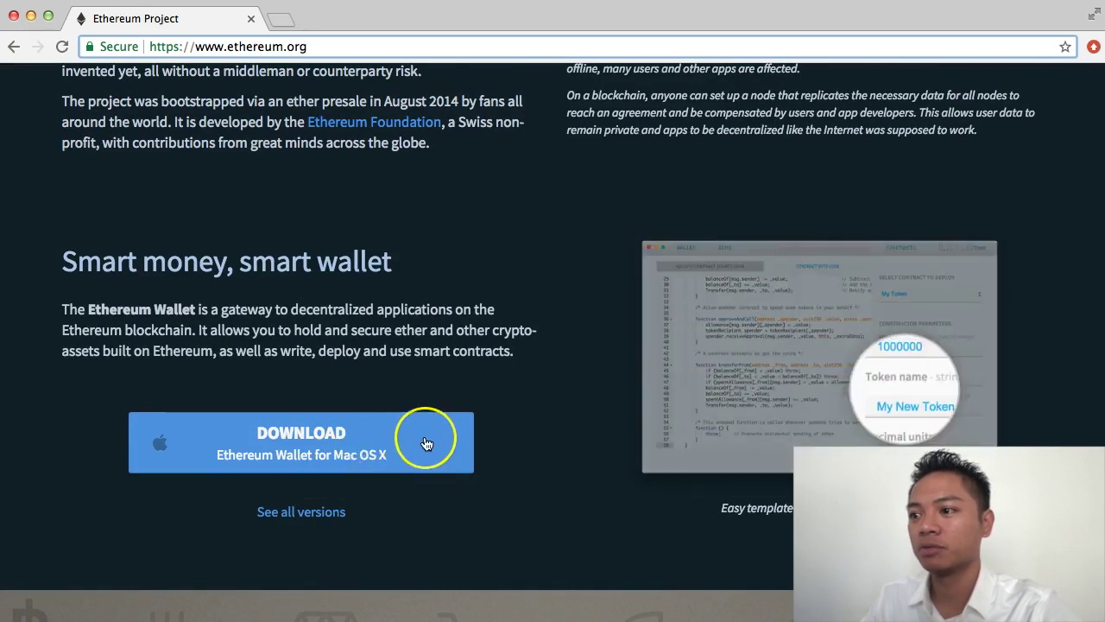
Choose DOWNLOAD Ethereum Wallet for Mac OS X and read through the security warnings.
click(425, 443)
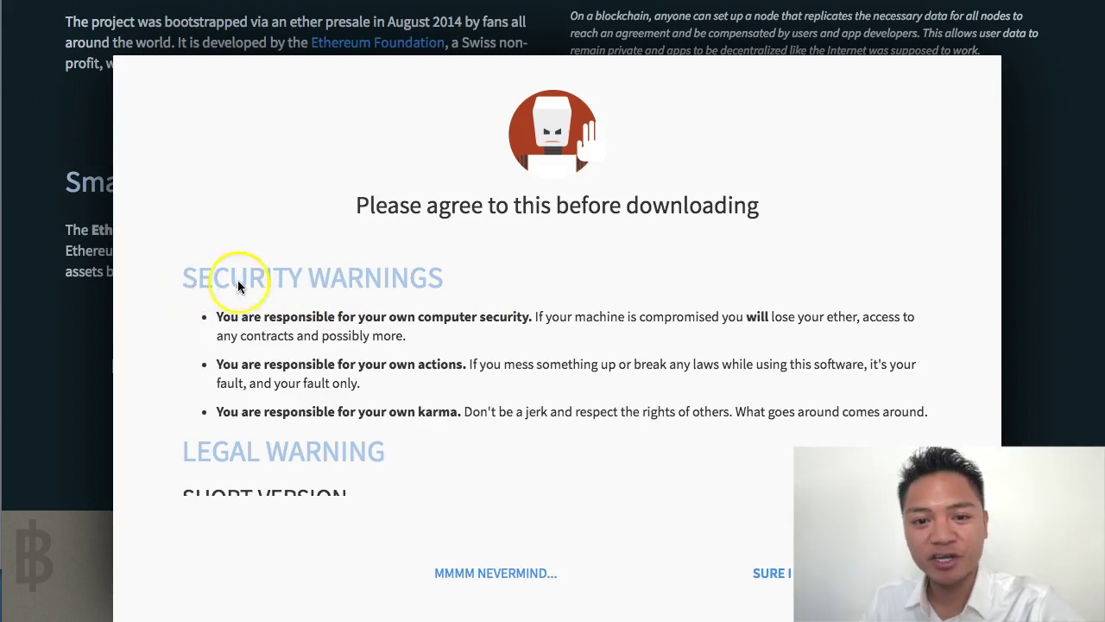
scroll(213, 409, down, 1)
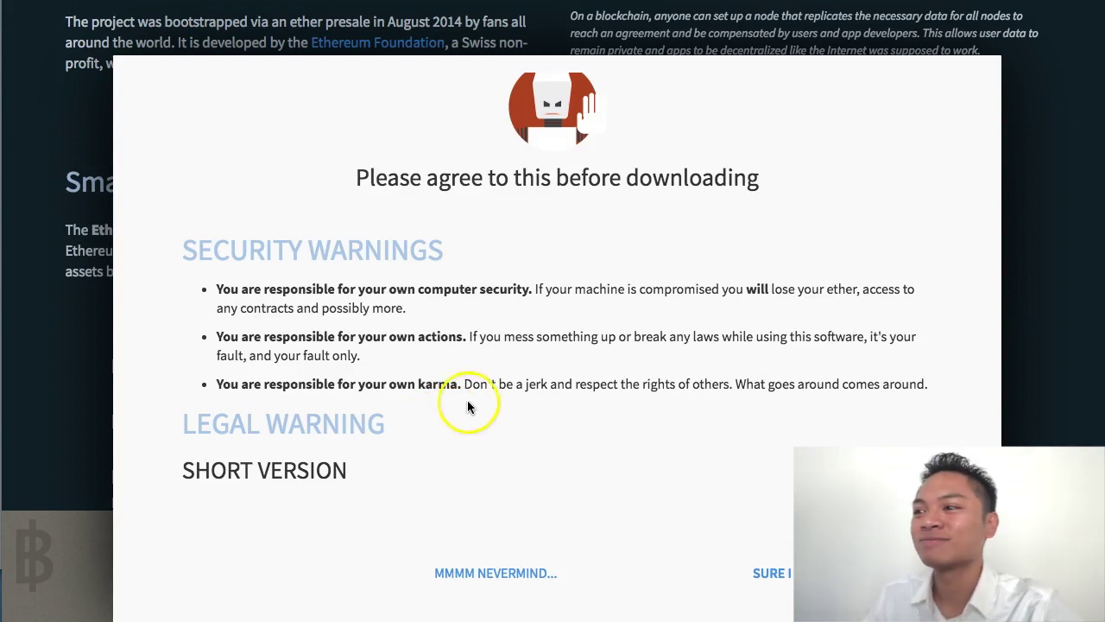
scroll(471, 400, down, 5)
scroll(470, 407, down, 15)
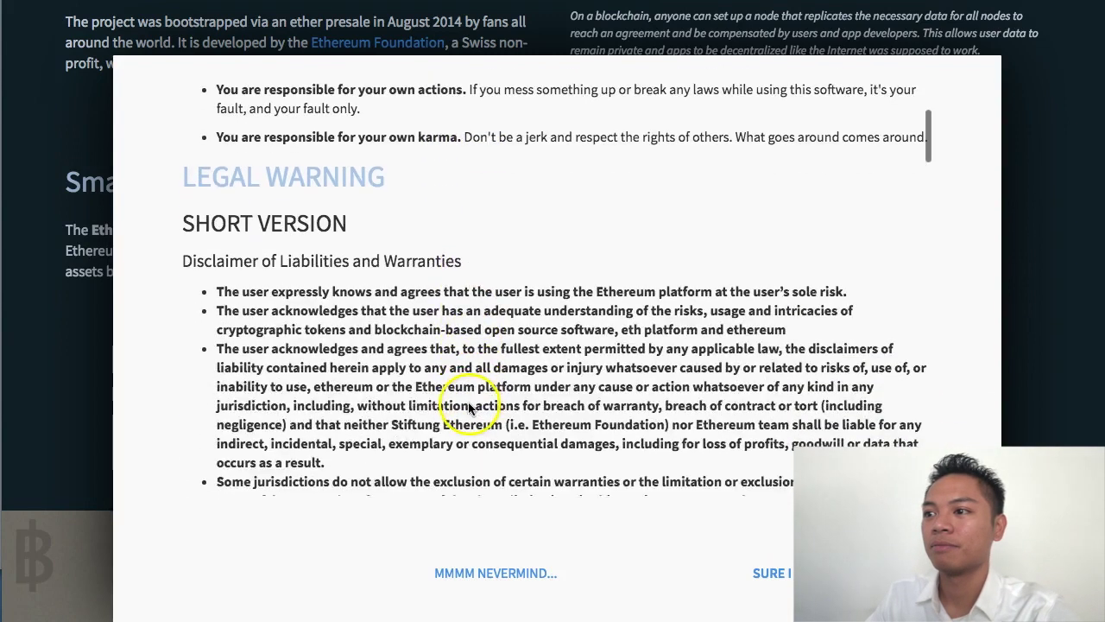
scroll(471, 404, down, 20)
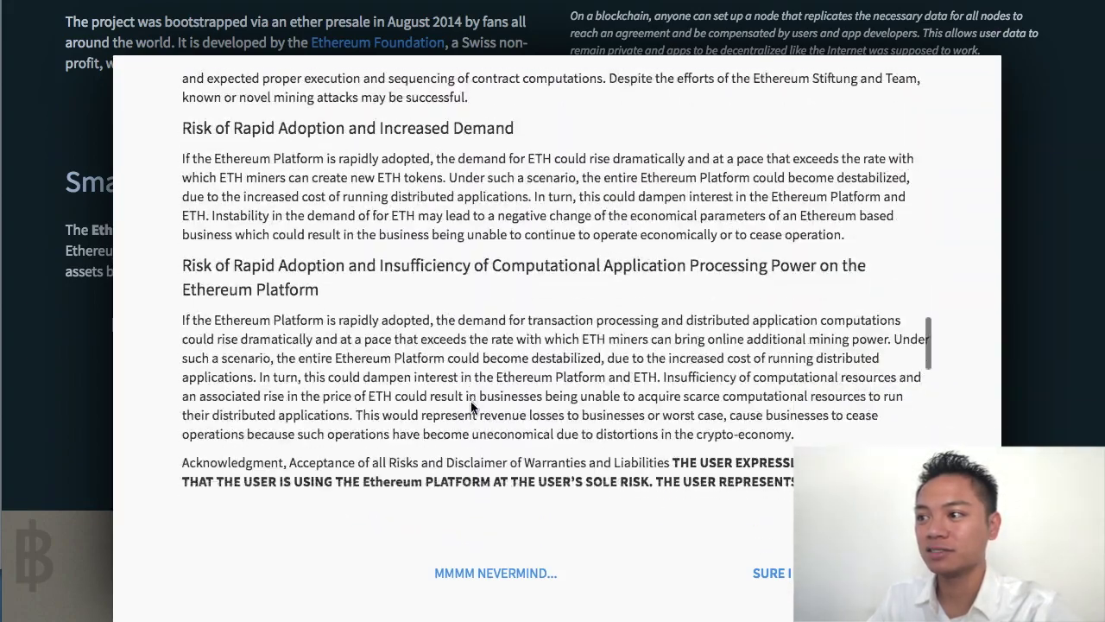
Agree to the warnings with SURE I AGREE so the 70.6 MB .dmg downloads.
click(794, 557)
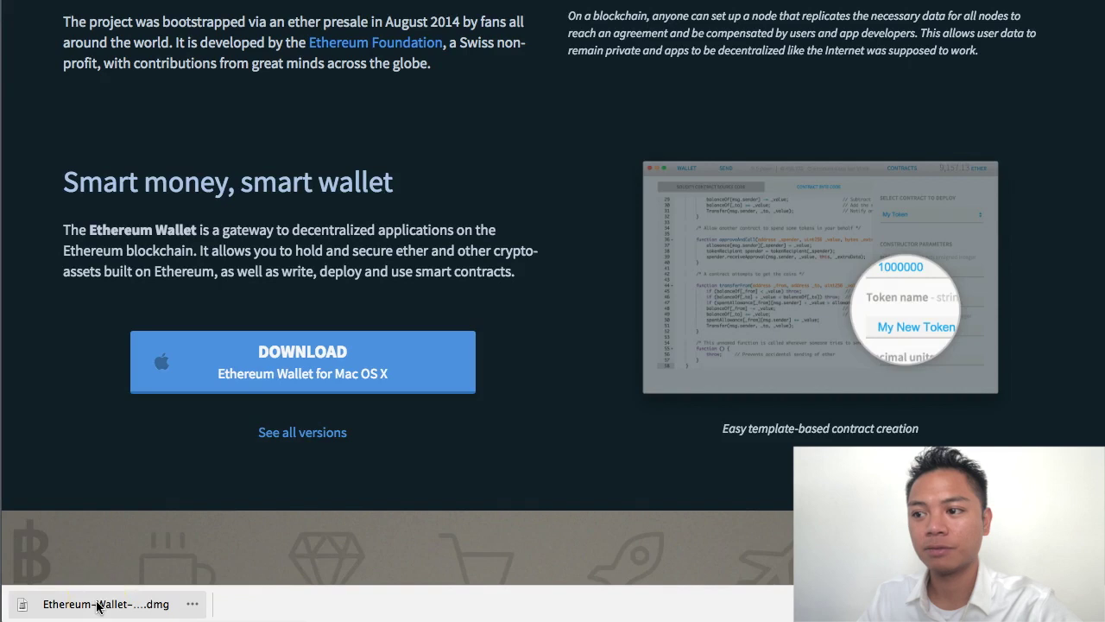
Open the downloaded Ethereum Wallet 0.11.0 disk image and bring its window into view.
click(97, 605)
drag(770, 39, 600, 112)
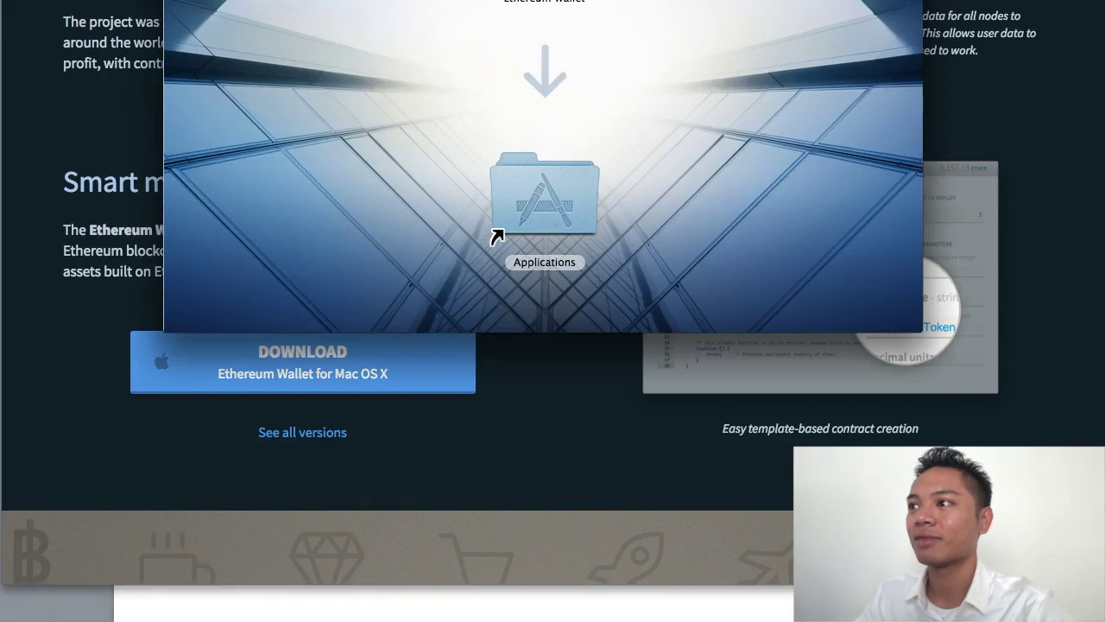
drag(587, 0, 588, 57)
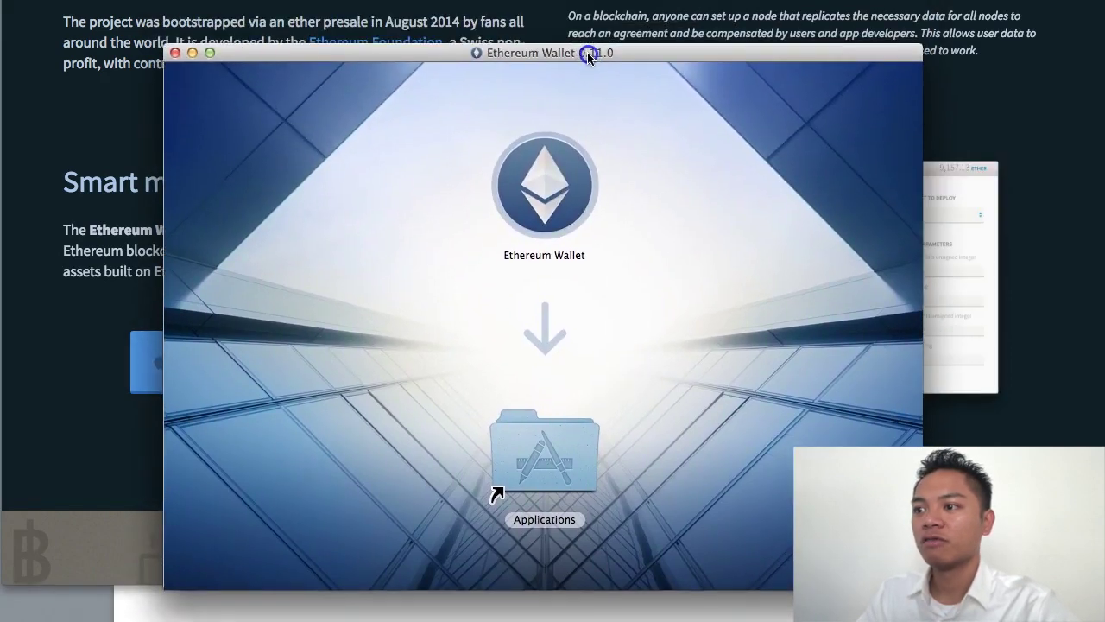
Drag the Ethereum Wallet app onto the Applications folder alias.
click(583, 167)
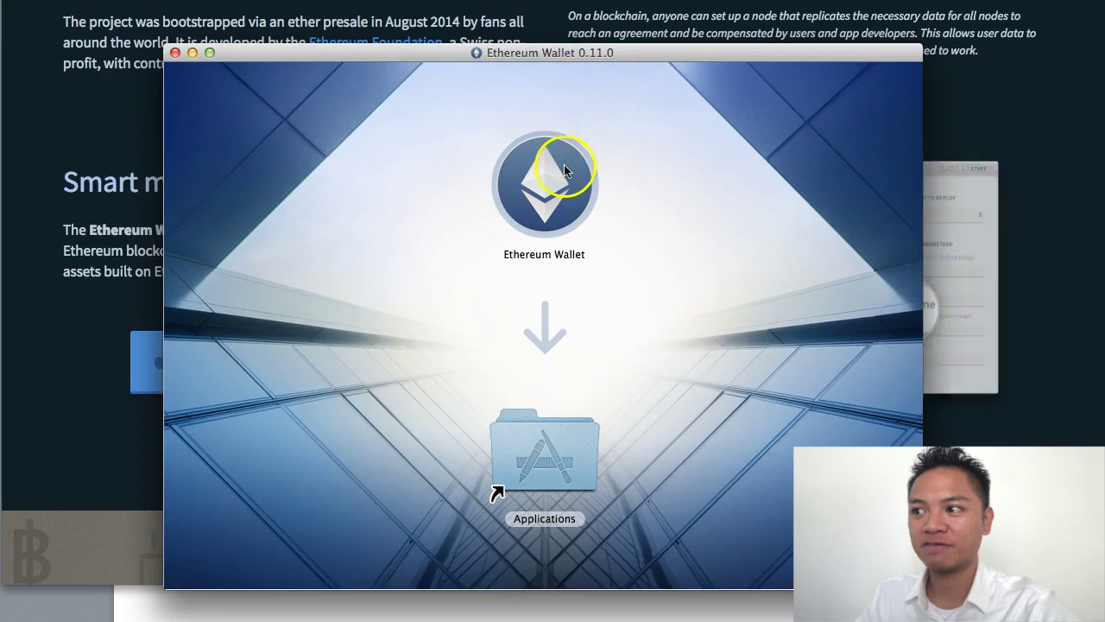
drag(560, 169, 515, 481)
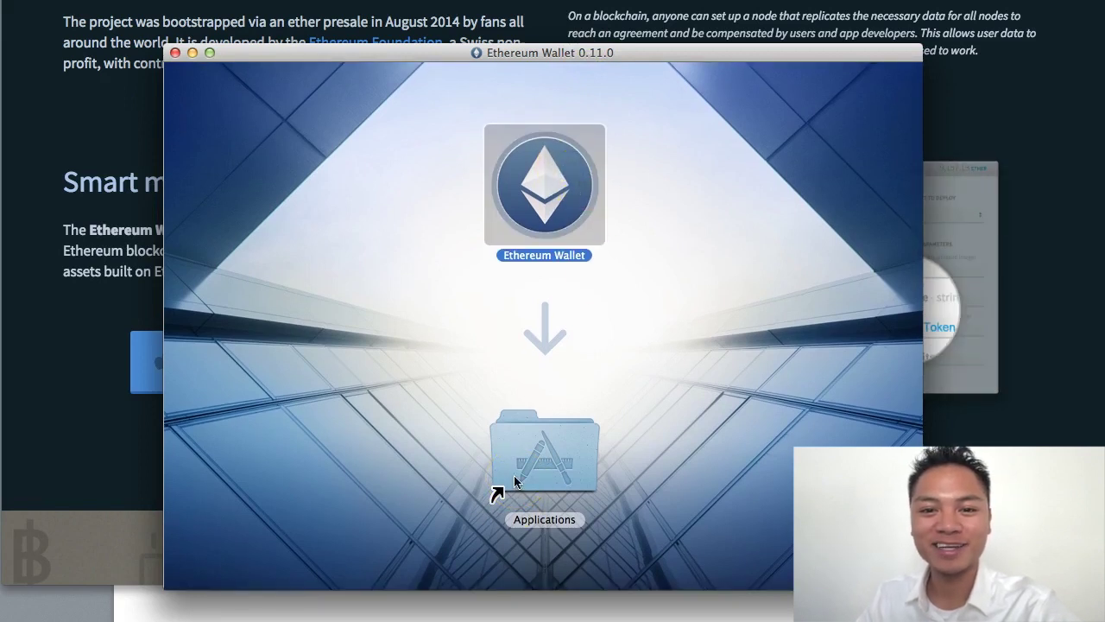
drag(510, 388, 567, 480)
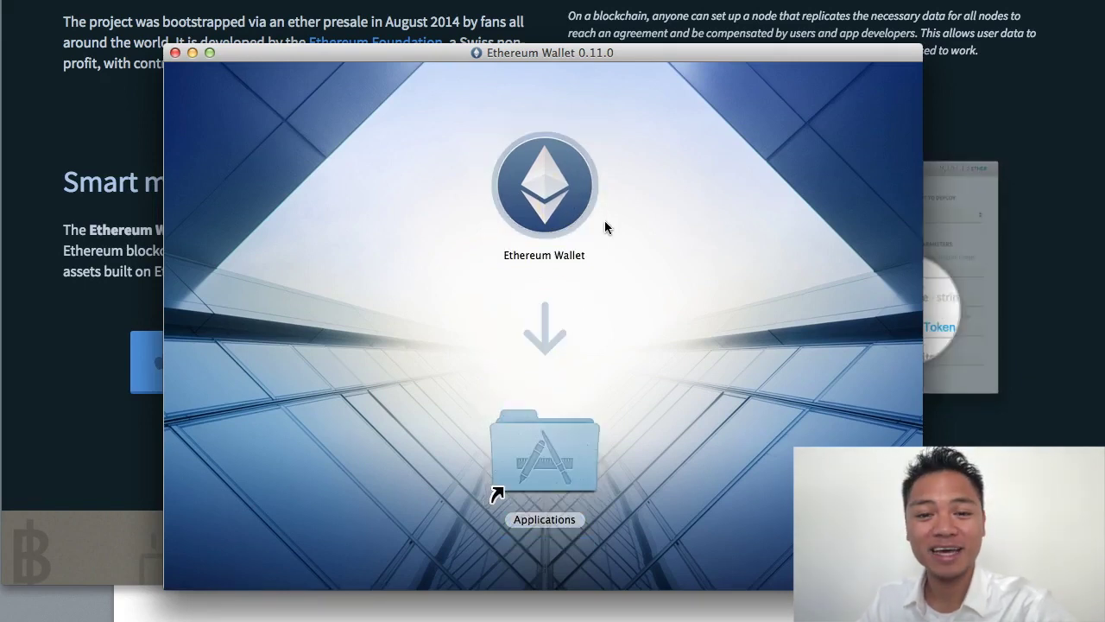
Launch Ethereum Wallet from the disk image and approve opening the downloaded app.
click(601, 185)
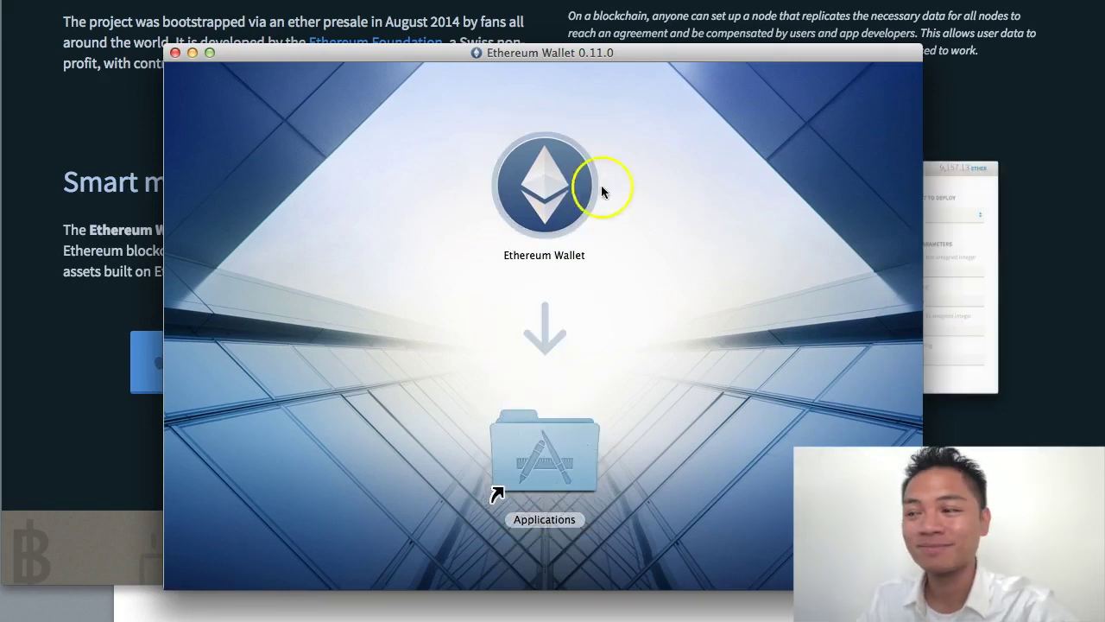
double_click(566, 190)
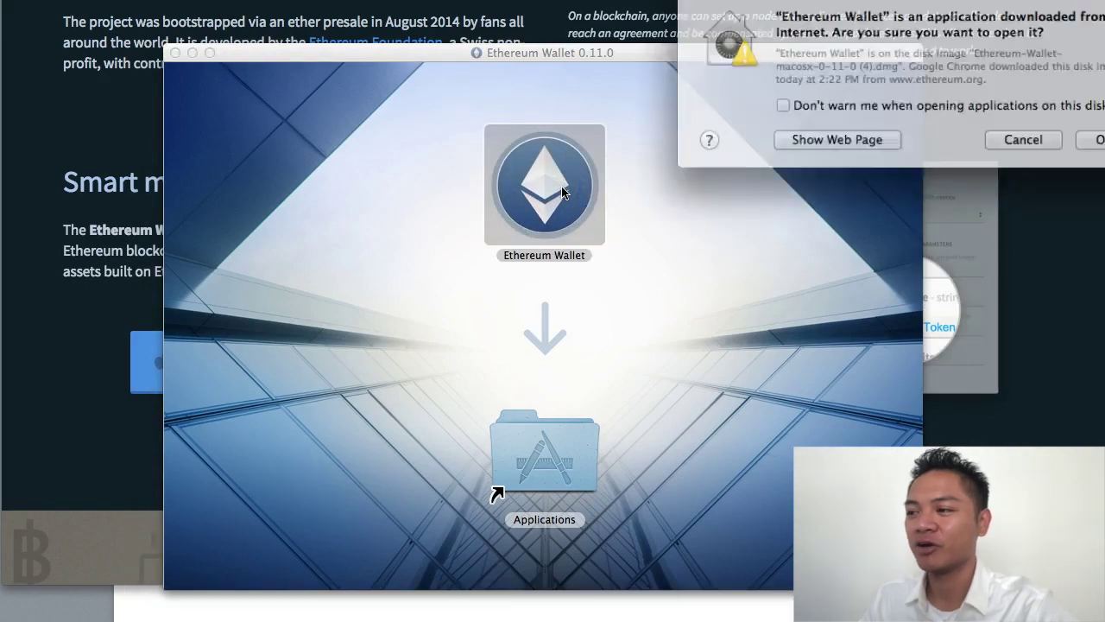
drag(931, 1, 565, 130)
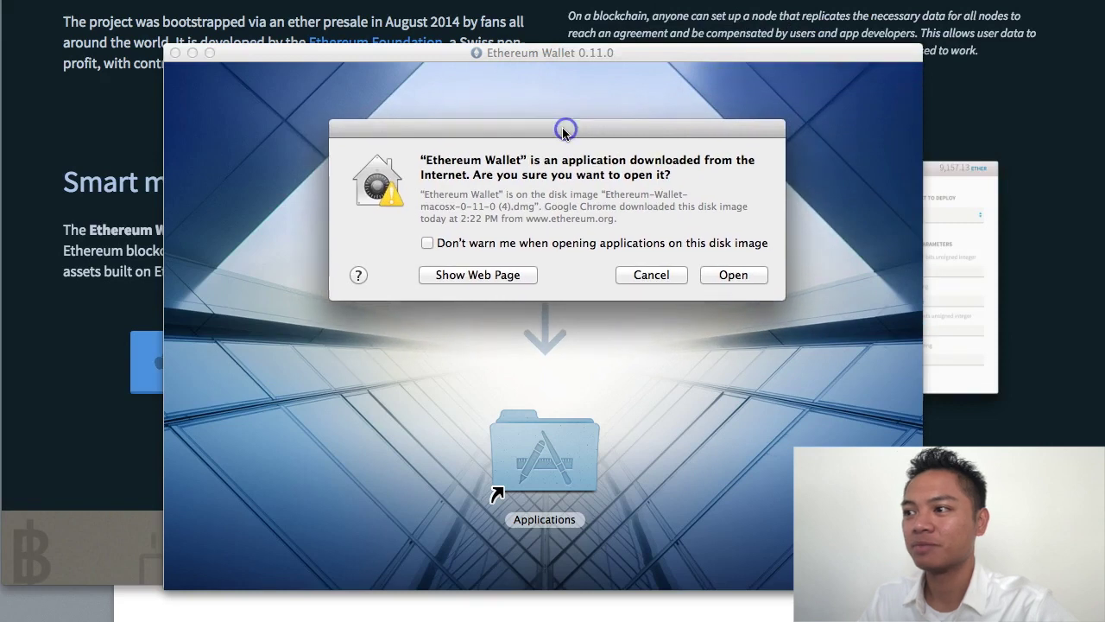
drag(472, 175, 671, 178)
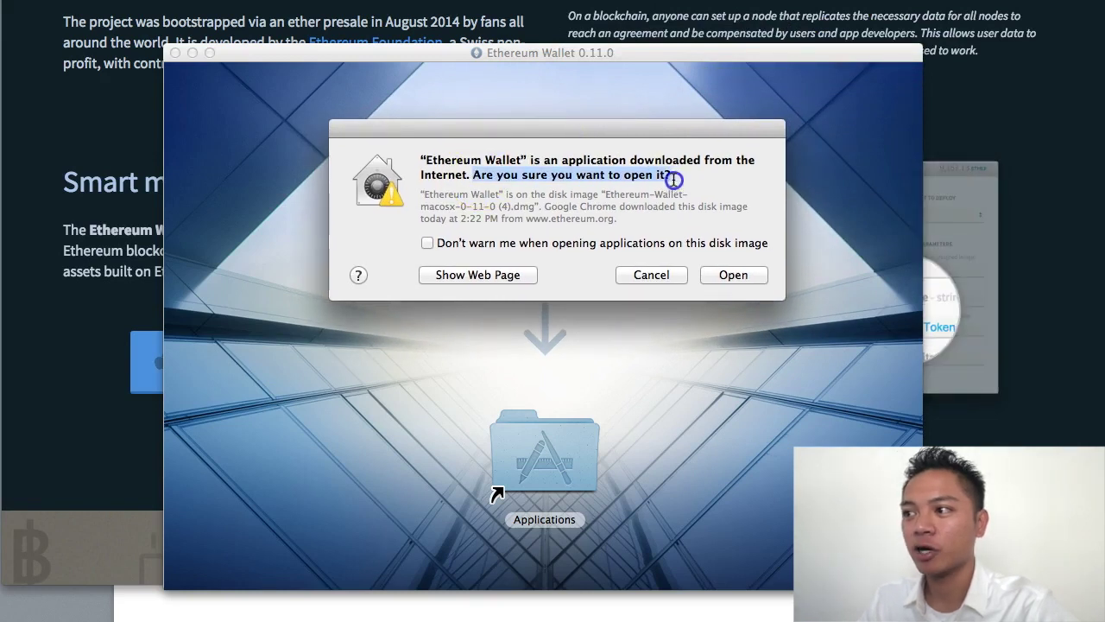
click(734, 274)
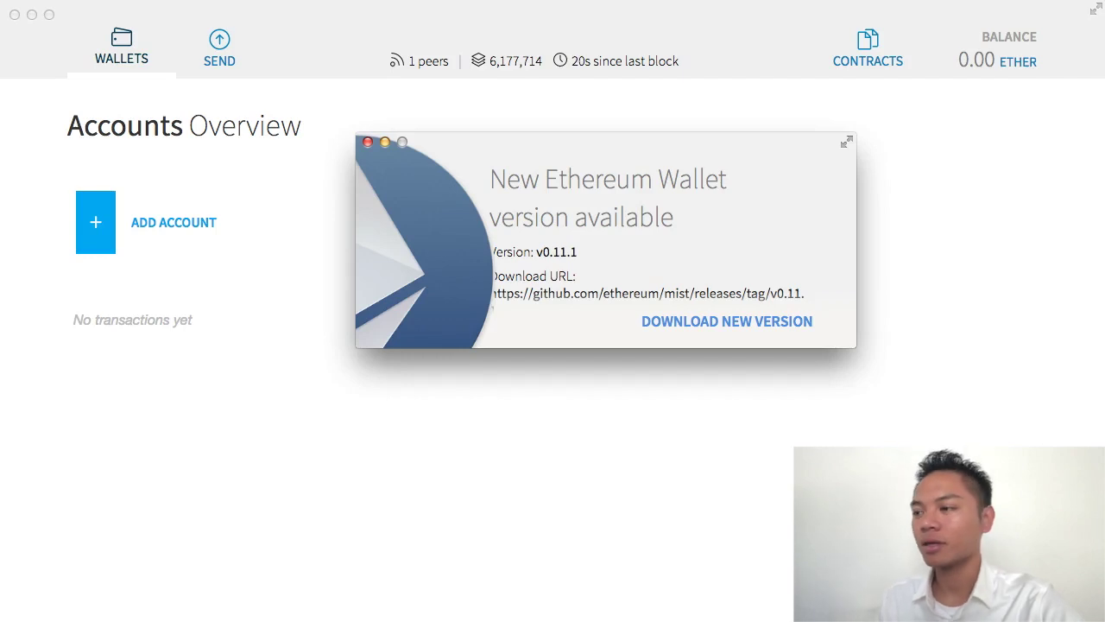
Close the v0.11.1 update notice to reveal the empty Accounts Overview.
drag(757, 148, 737, 130)
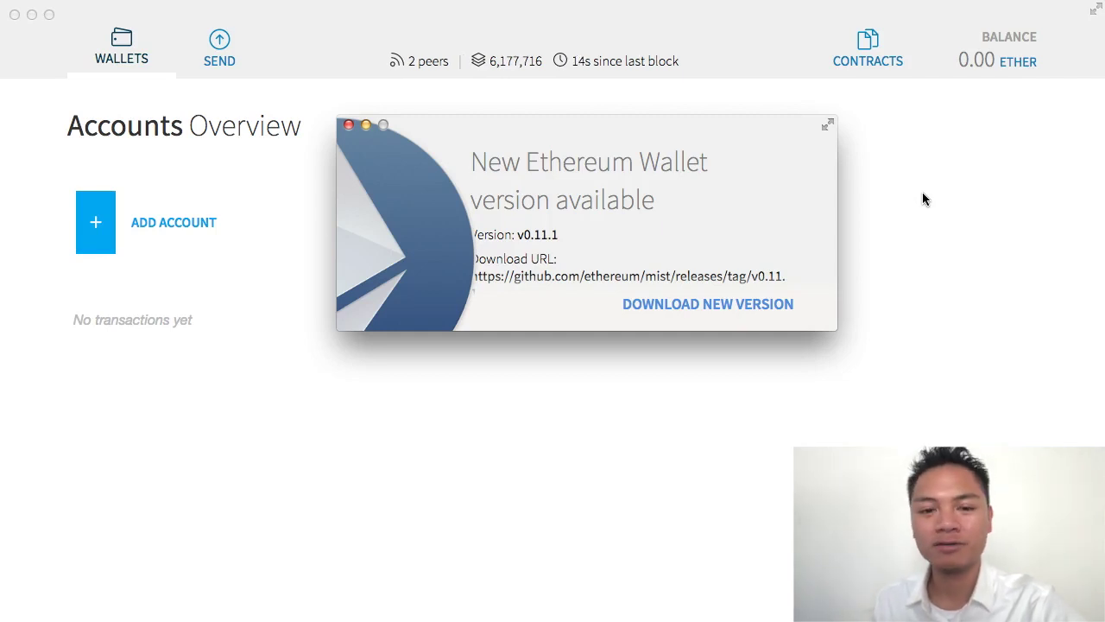
click(350, 126)
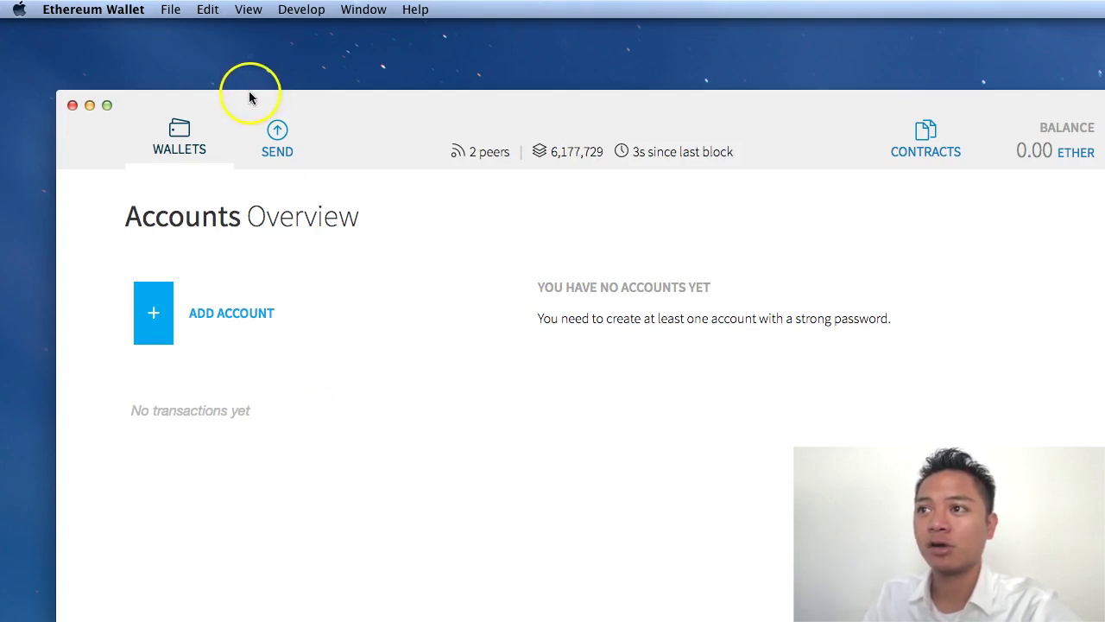
Quit Ethereum Wallet from its application menu in the menu bar.
mouse_move(247, 98)
mouse_down()
mouse_move(264, 104)
mouse_move(254, 107)
mouse_up()
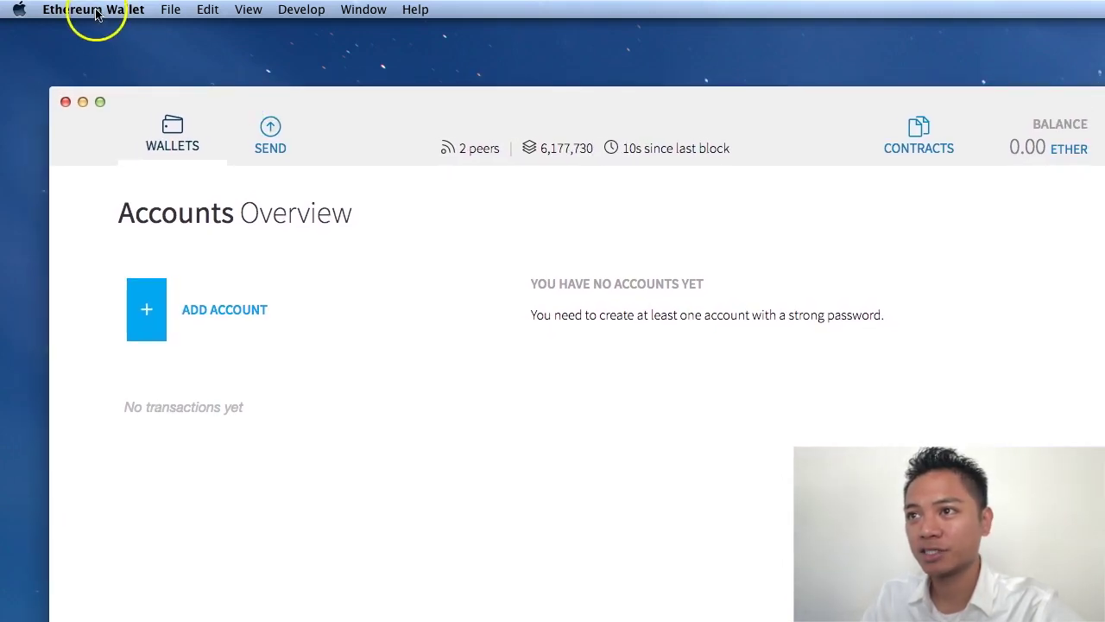
click(96, 13)
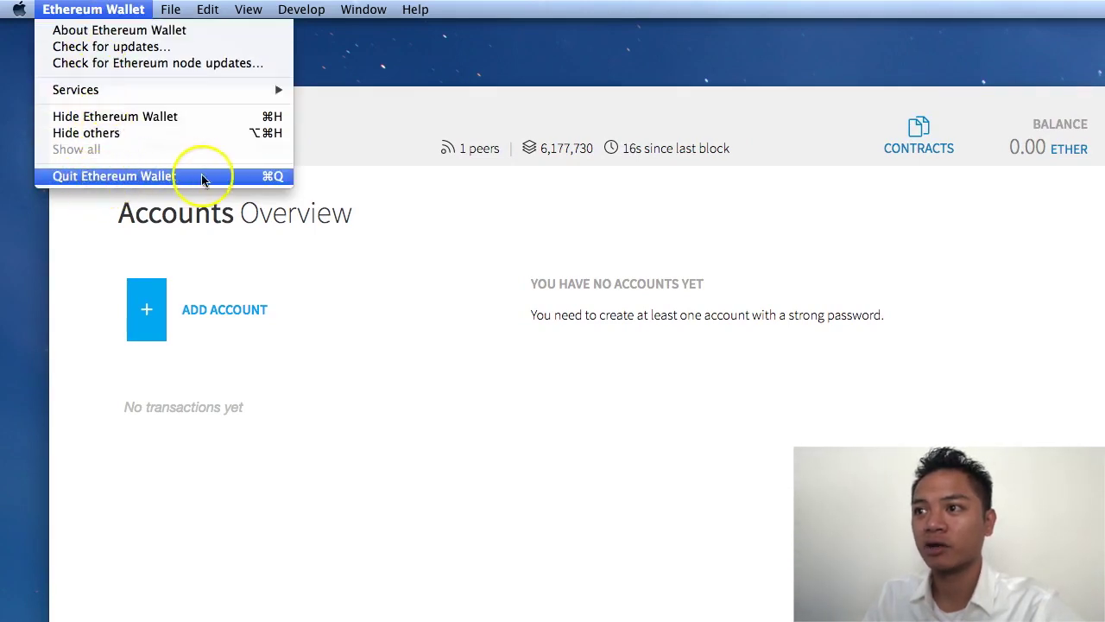
click(266, 178)
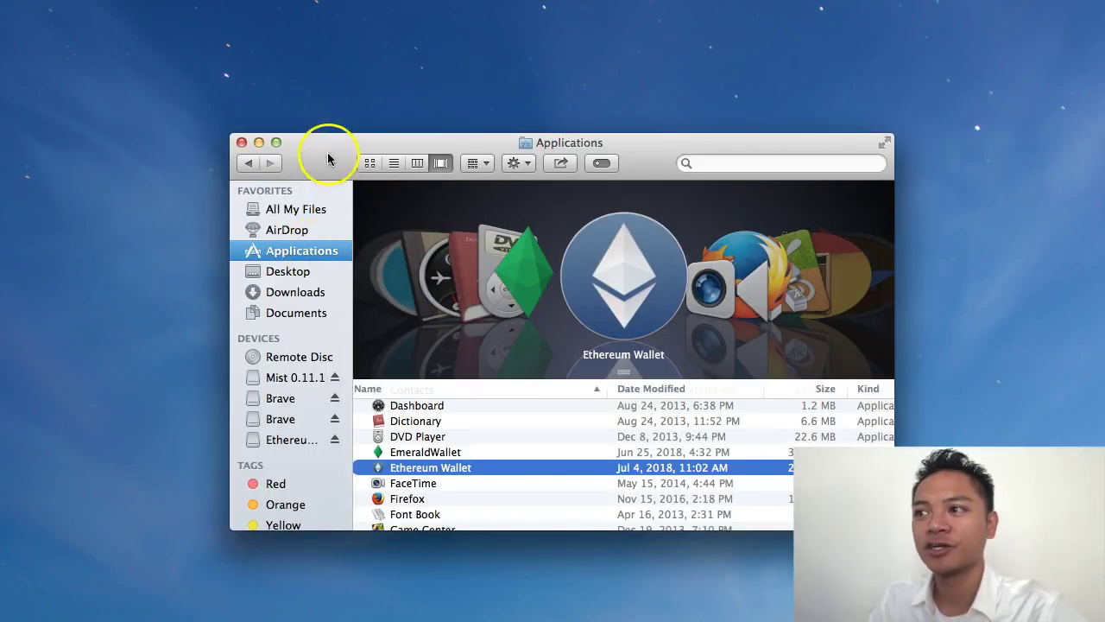
Launch the Applications copy of Ethereum Wallet with Open and accept the downloaded-app security warning.
drag(327, 155, 321, 152)
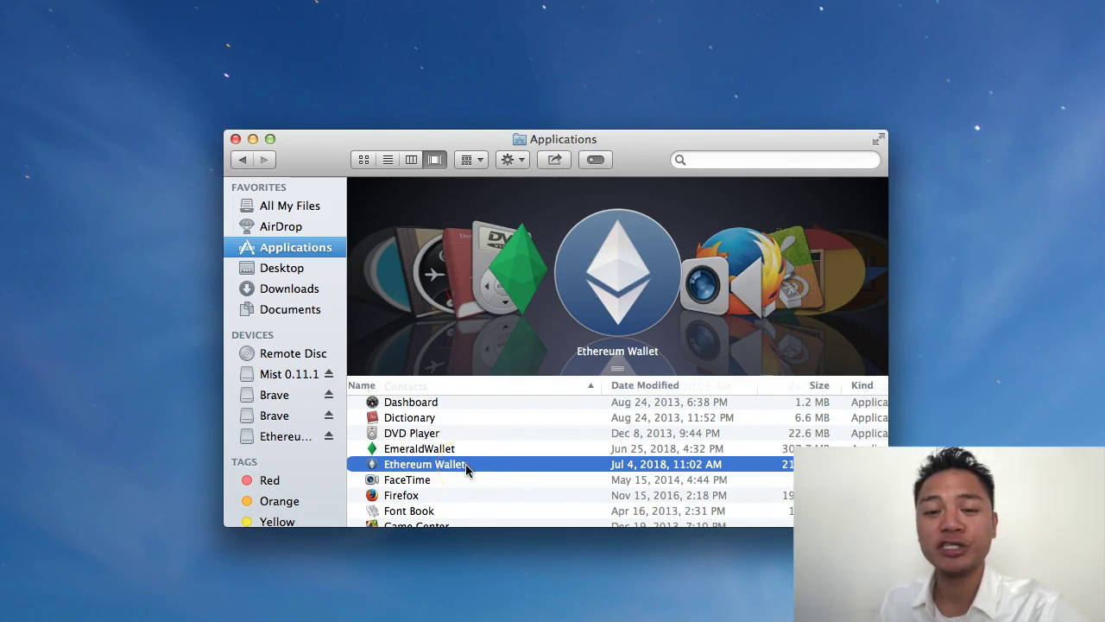
right_click(466, 464)
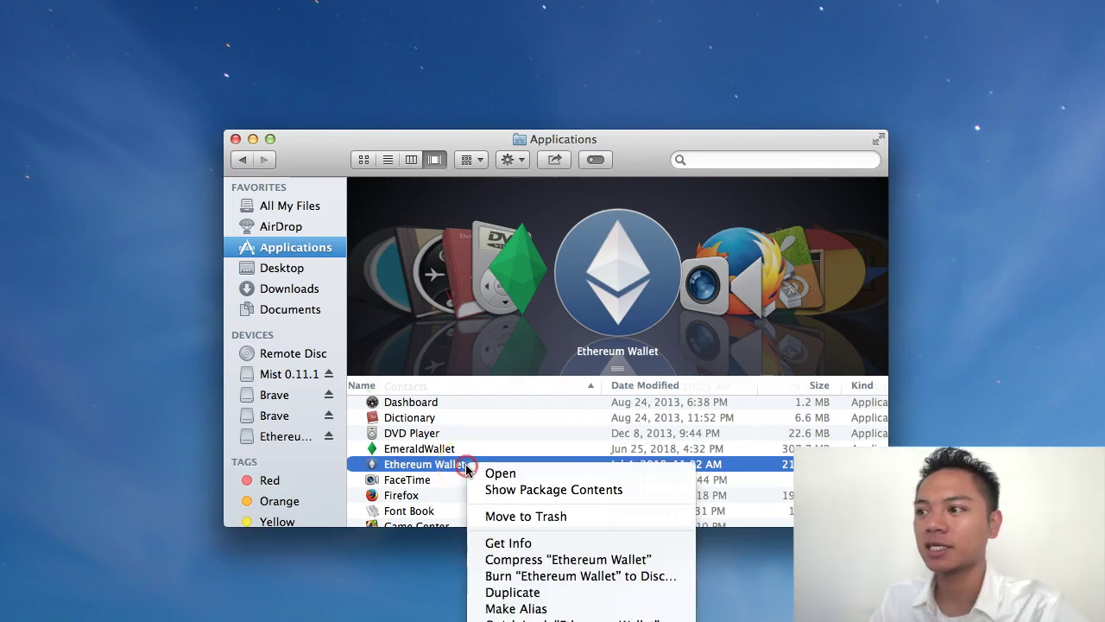
click(509, 476)
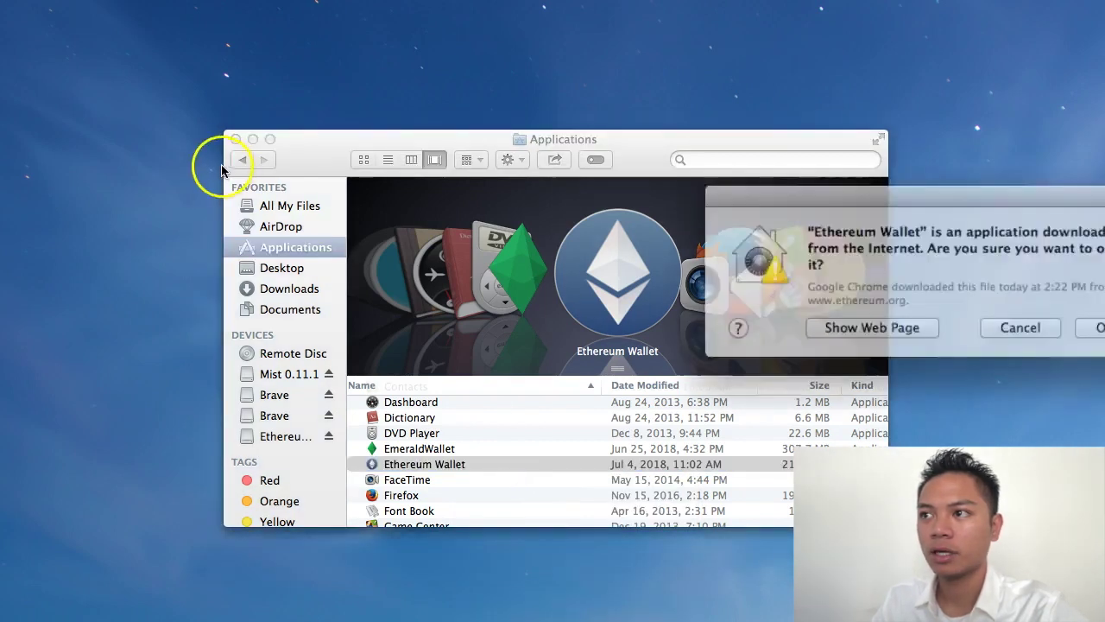
drag(936, 199, 610, 207)
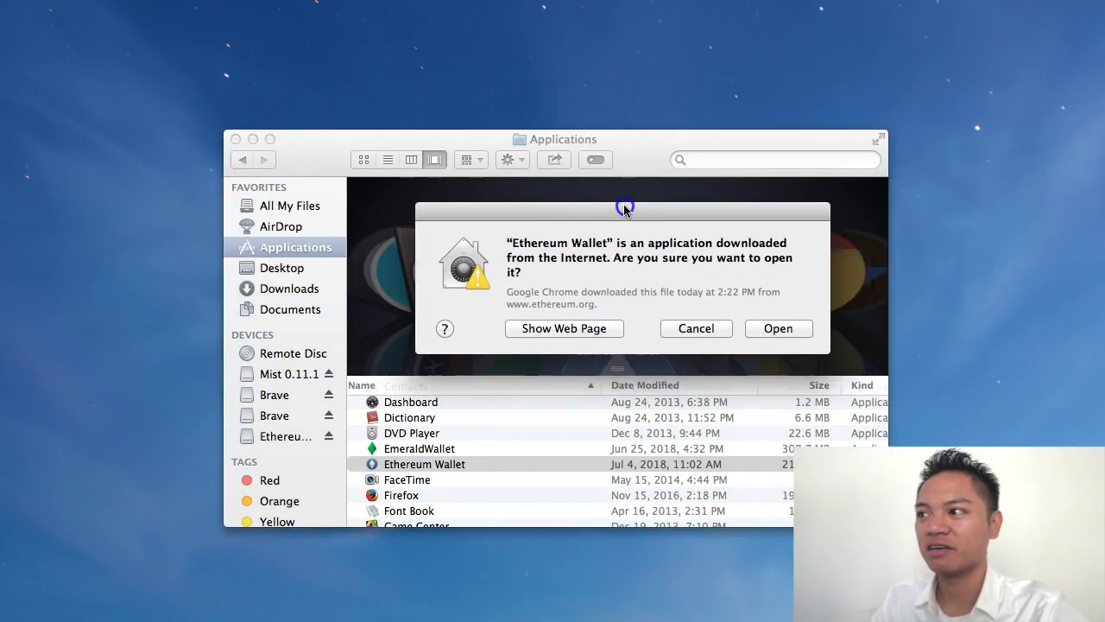
click(771, 331)
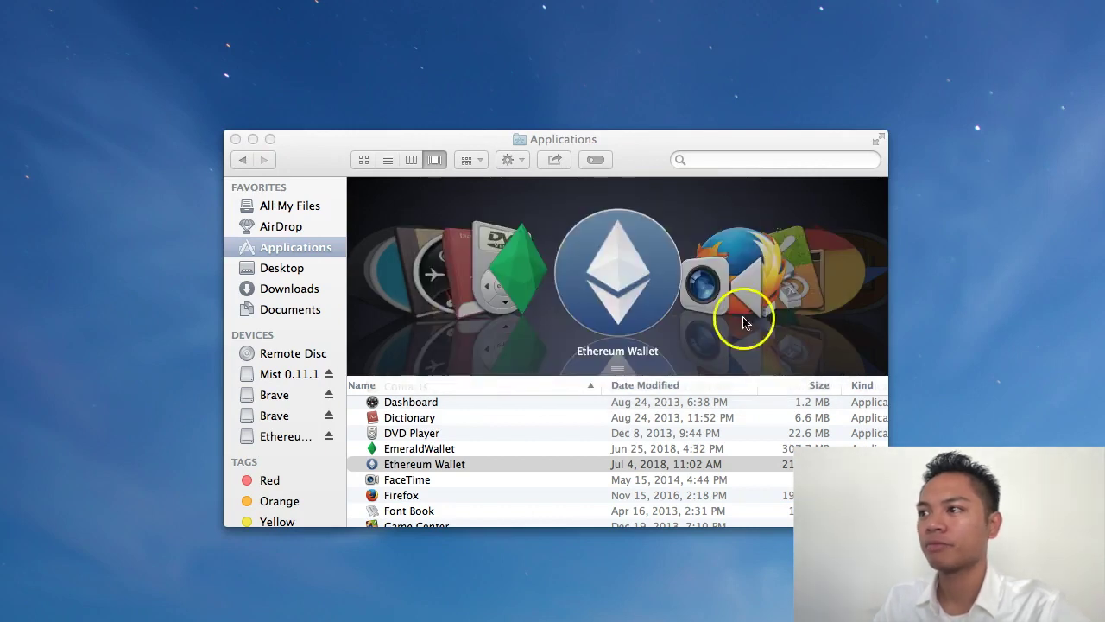
Close the Applications folder window and reposition the loading wallet and its v0.11.1 update notice.
click(235, 140)
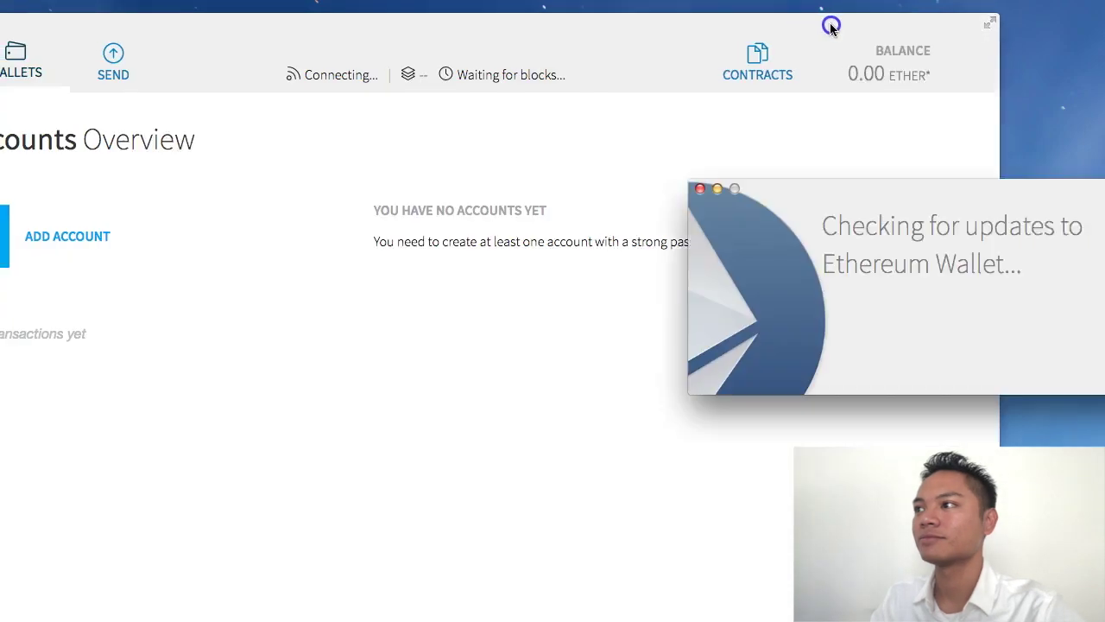
drag(831, 28, 938, 12)
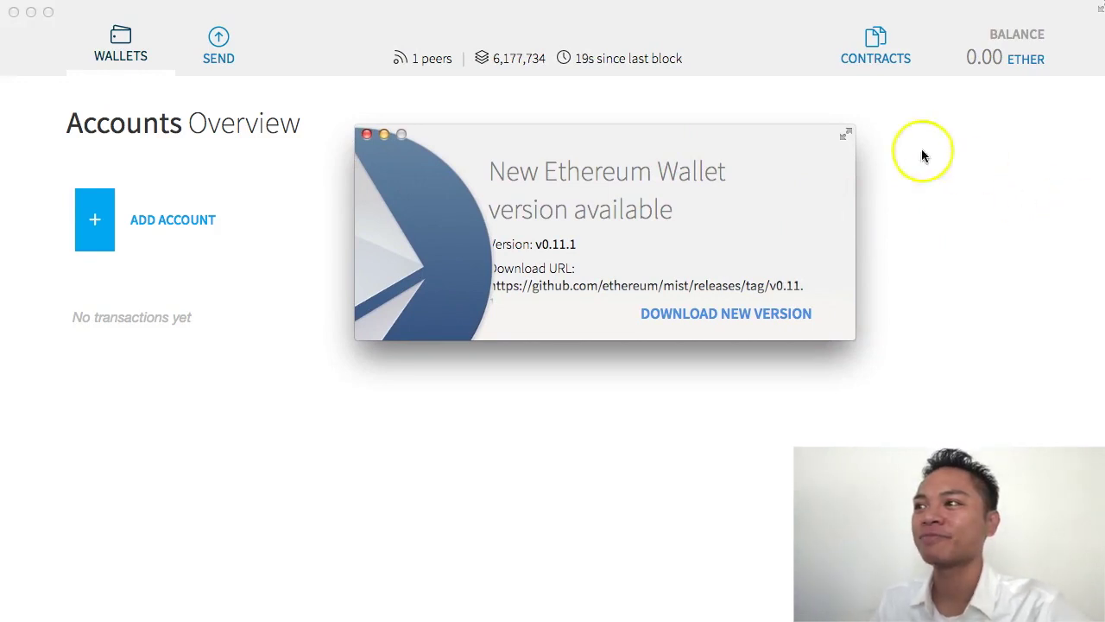
drag(752, 141, 751, 153)
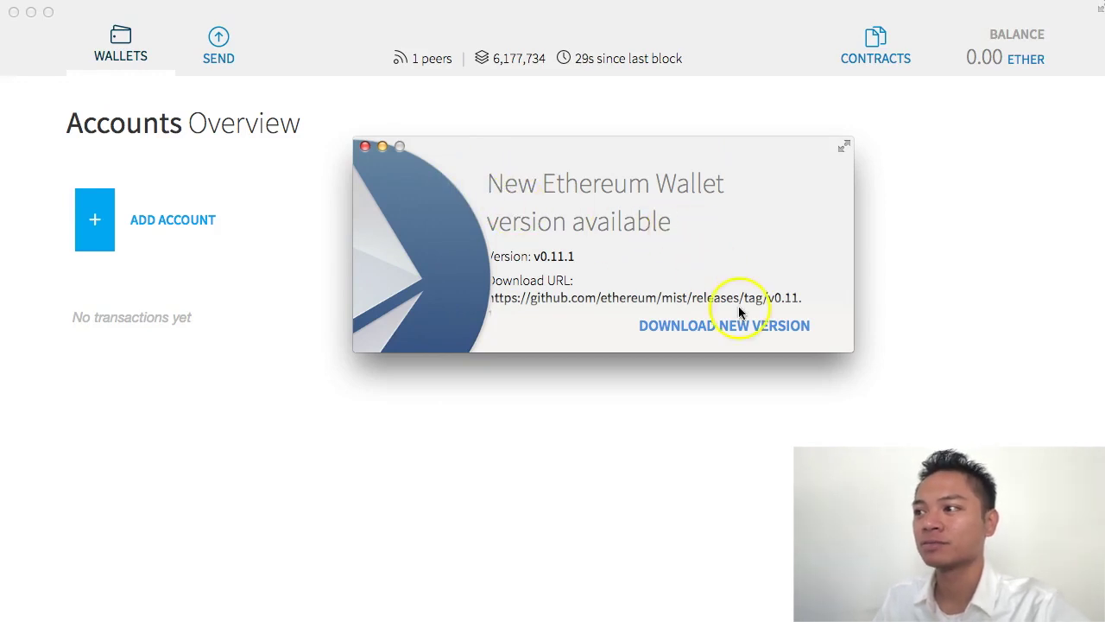
click(366, 149)
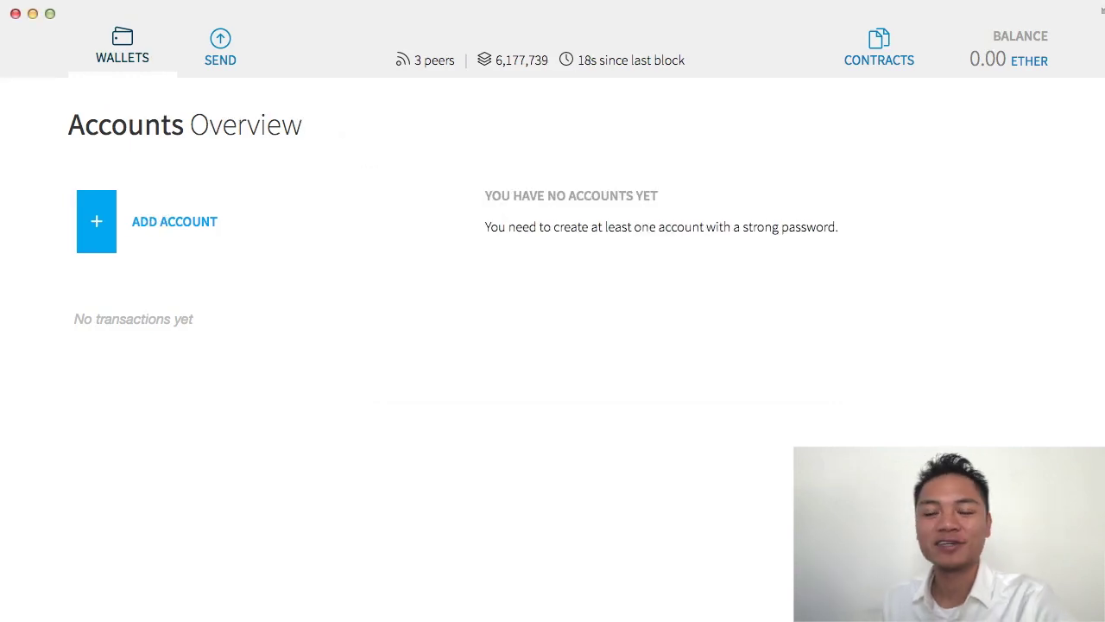